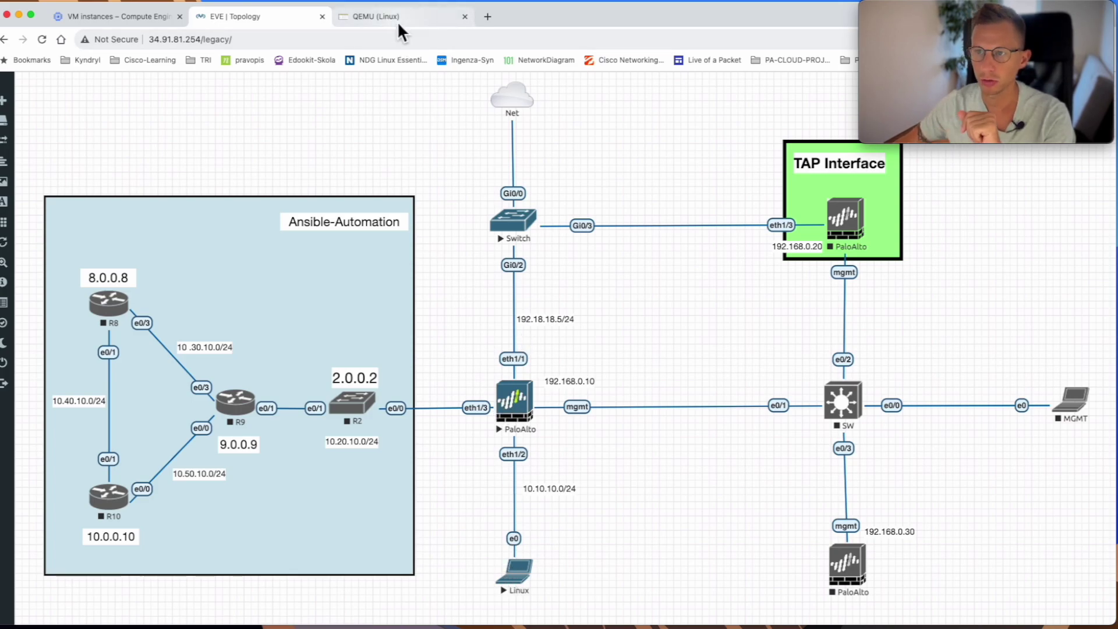
- Load bbc.com/sport in the VM's Firefox, confirm GlobalSign nv-sa verified it, then return to PA-VM Policies
left_click(399, 17)
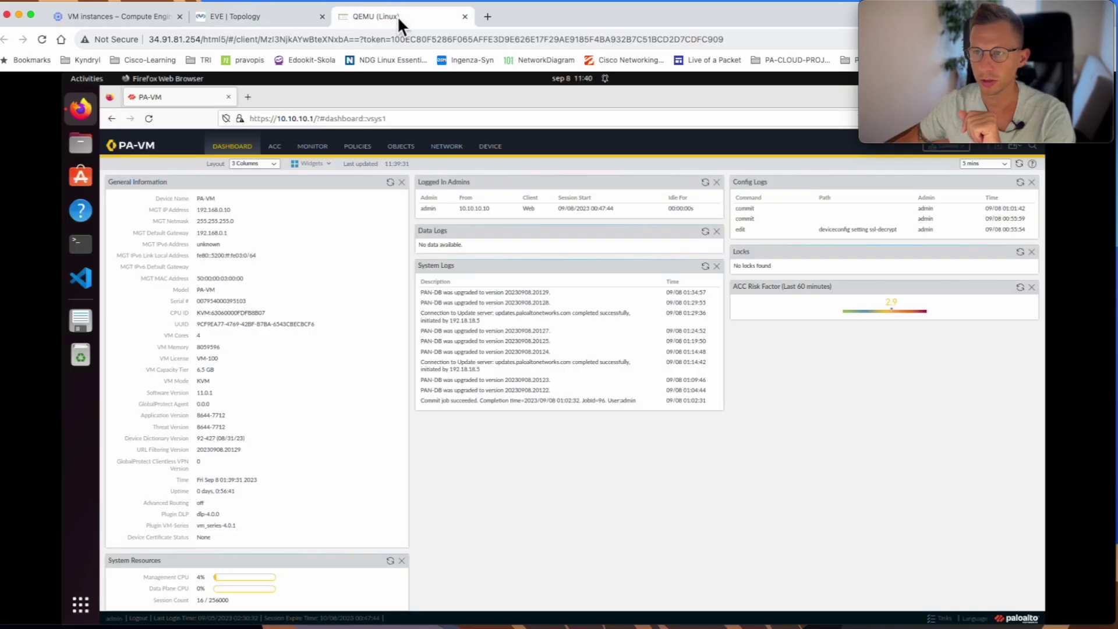
left_click(248, 97)
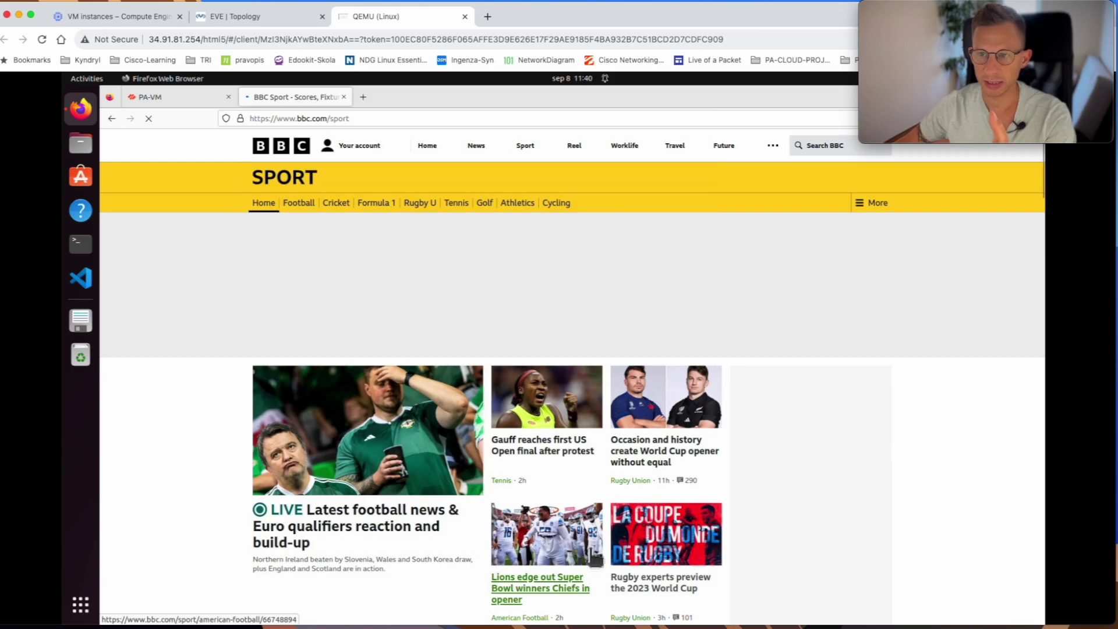
left_click(240, 118)
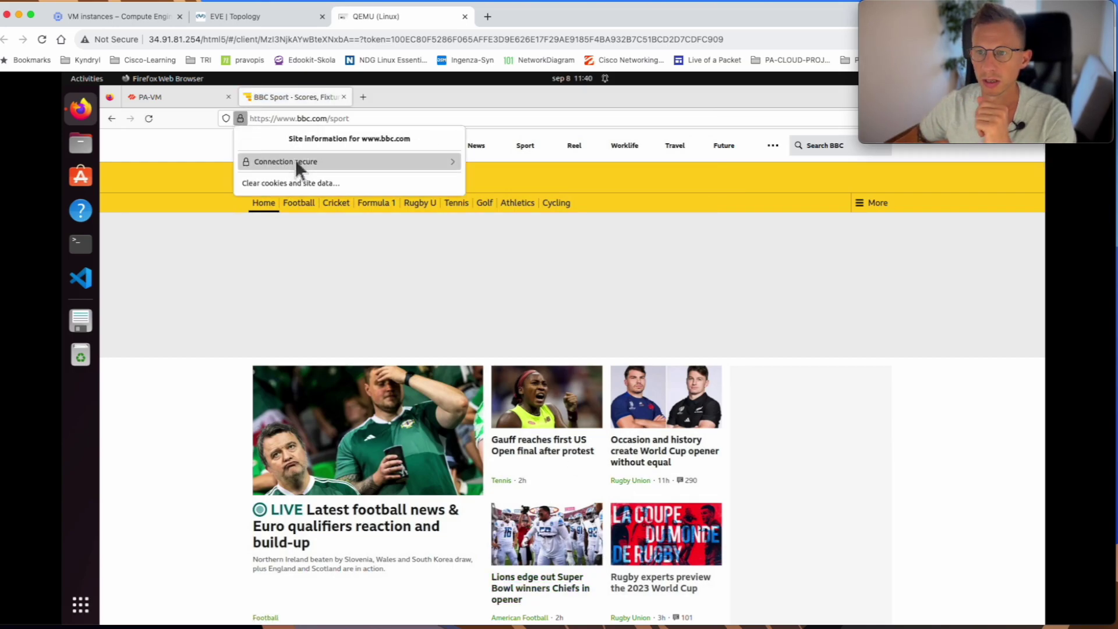
left_click(297, 163)
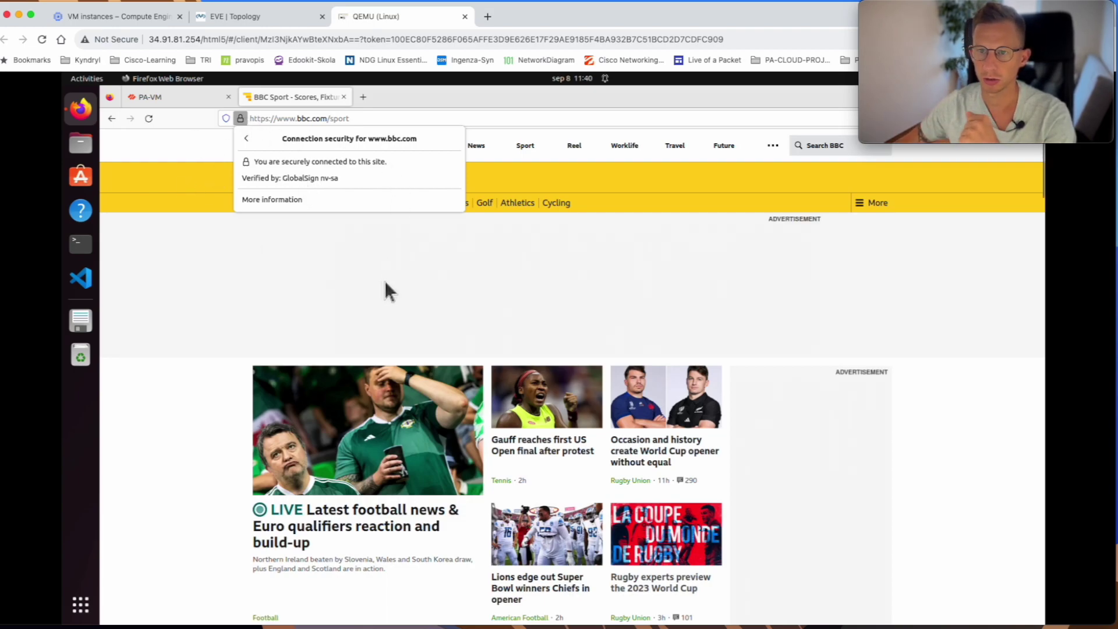
left_click(182, 93)
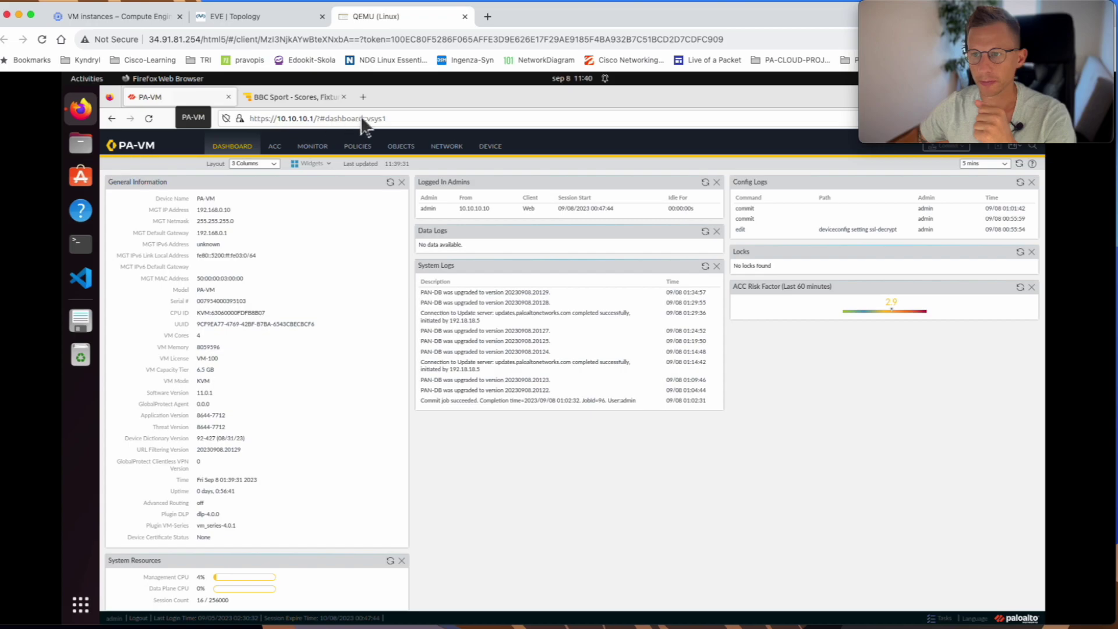
left_click(353, 149)
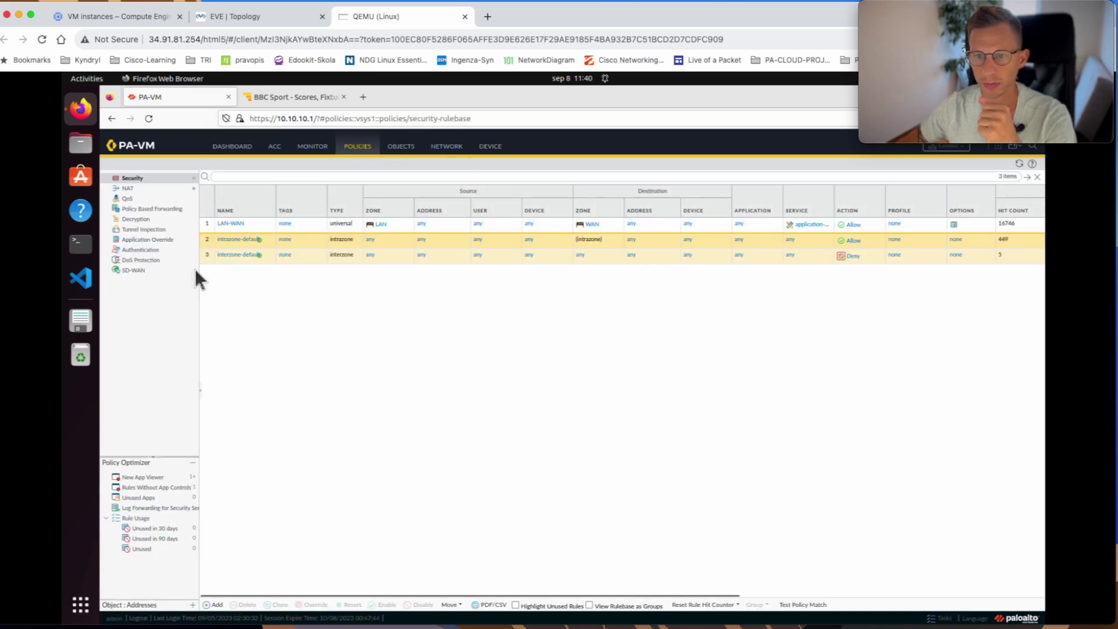
- Add a new decryption policy rule named SSL_DECRYPT under Policies > Decryption
left_click(140, 219)
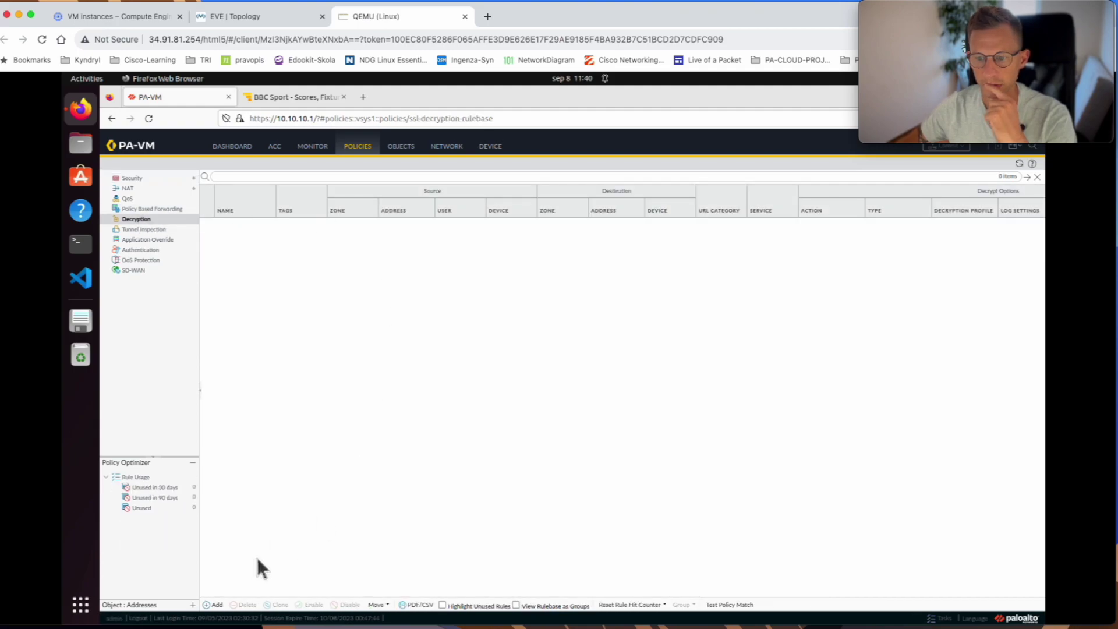
left_click(216, 606)
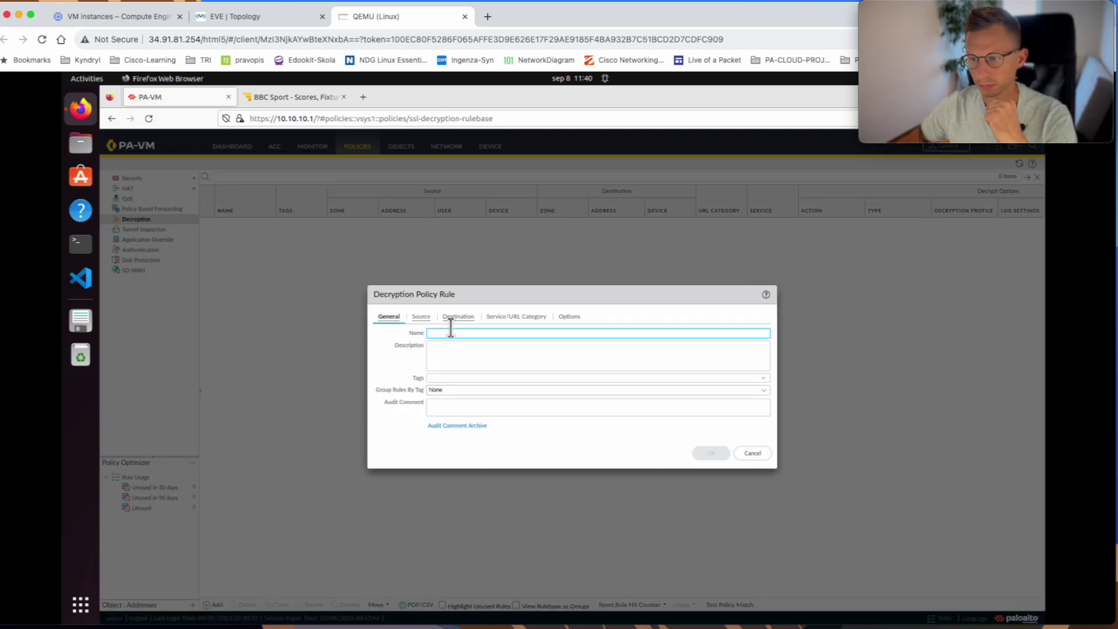
type("SSL_DECRYP")
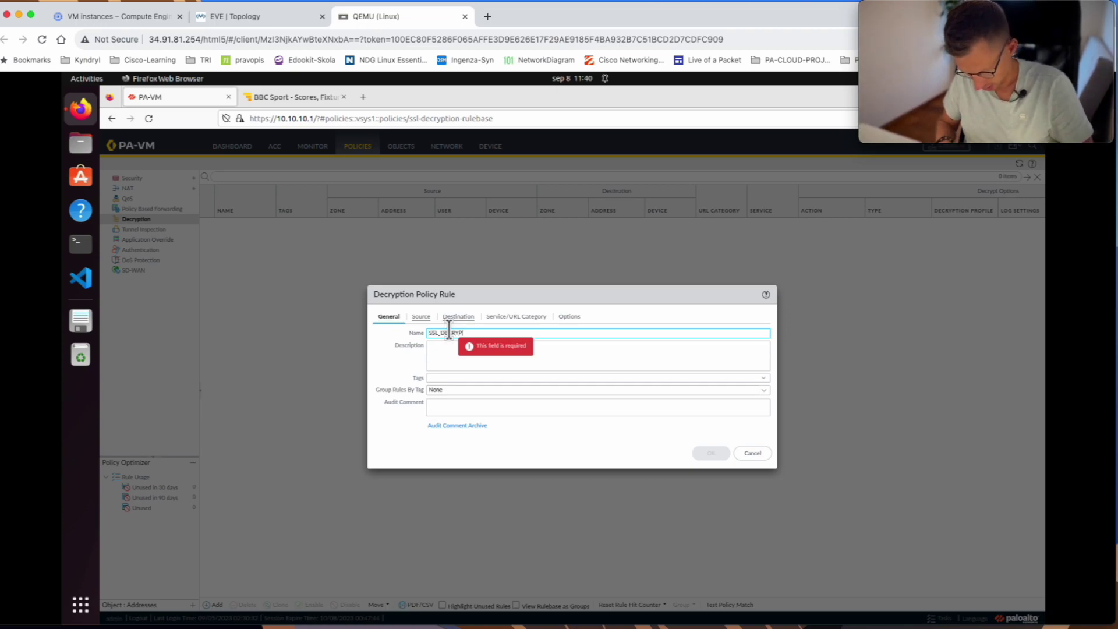
type("T")
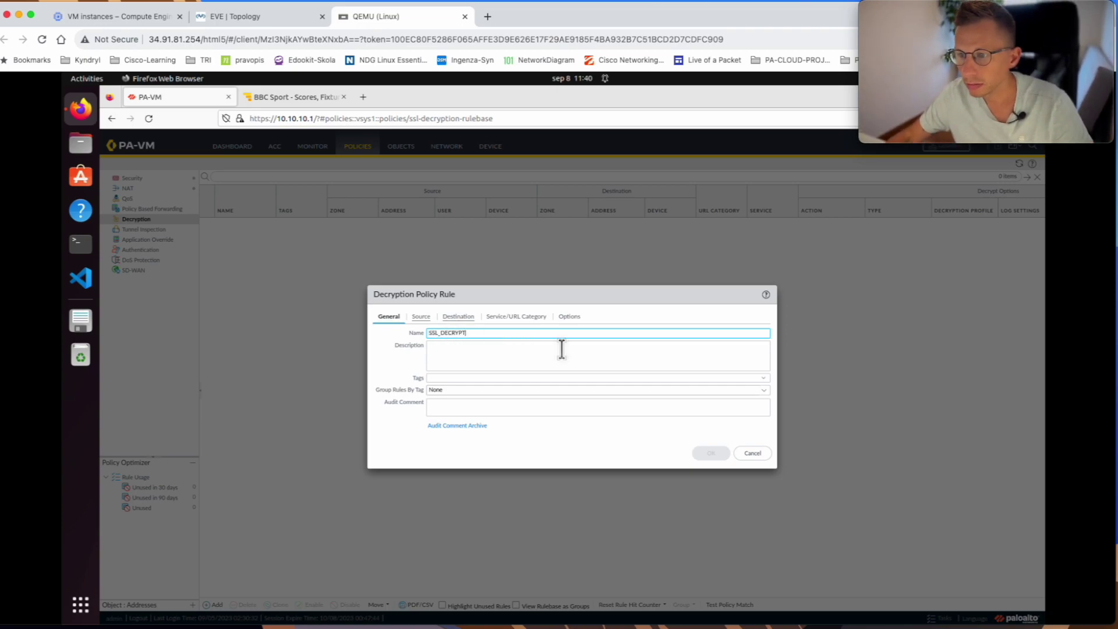
left_click(420, 318)
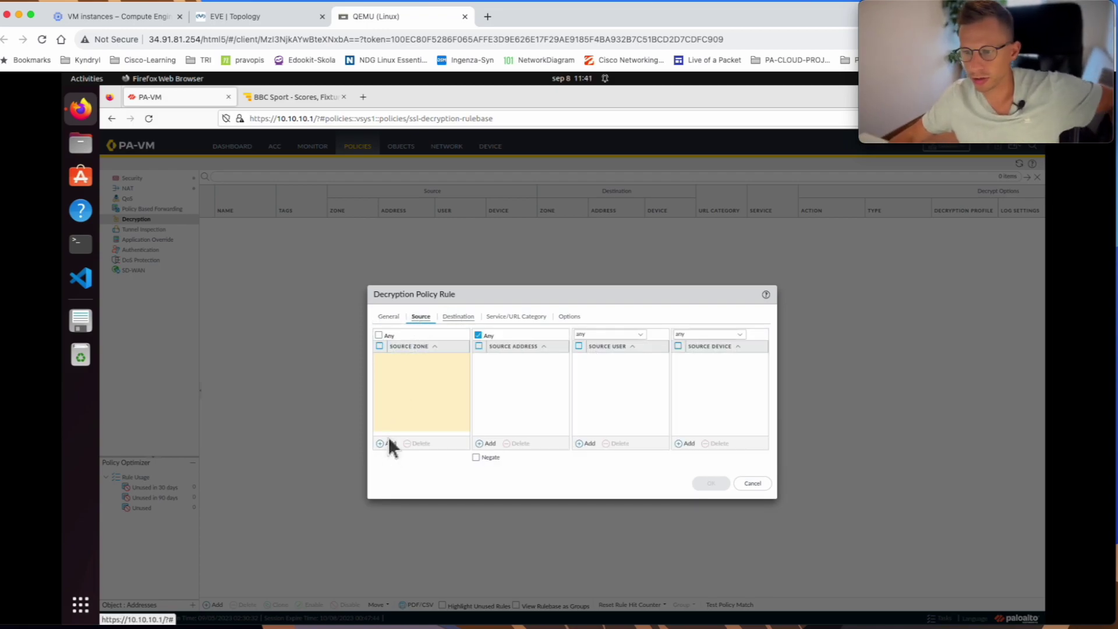
- Set the SSL_DECRYPT rule's source zone to LAN and destination zone to WAN
left_click(386, 445)
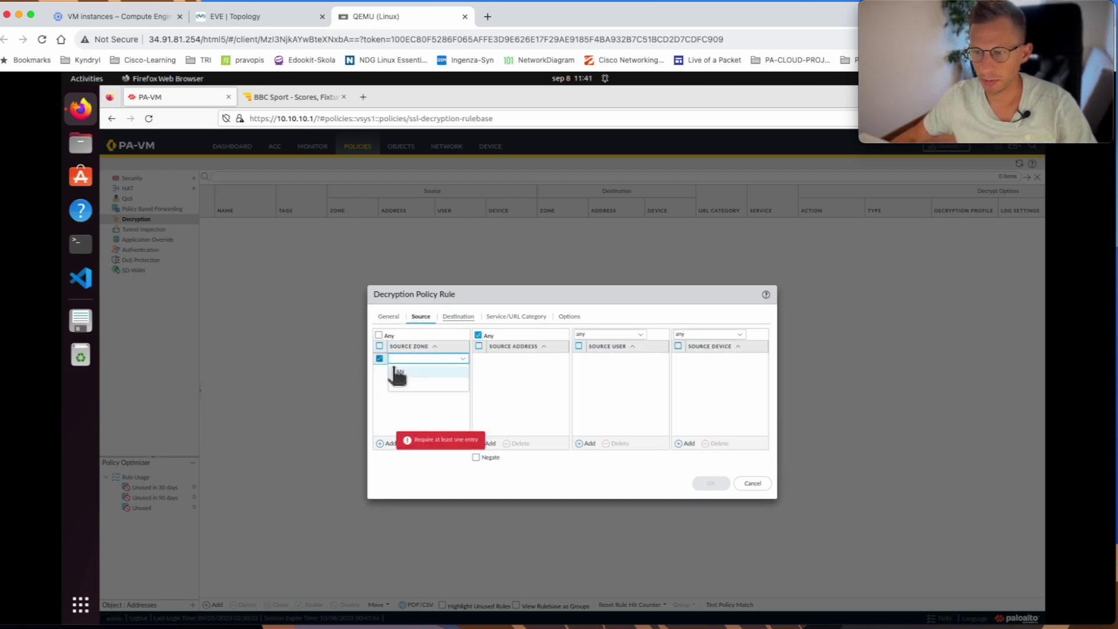
left_click(390, 368)
left_click(406, 382)
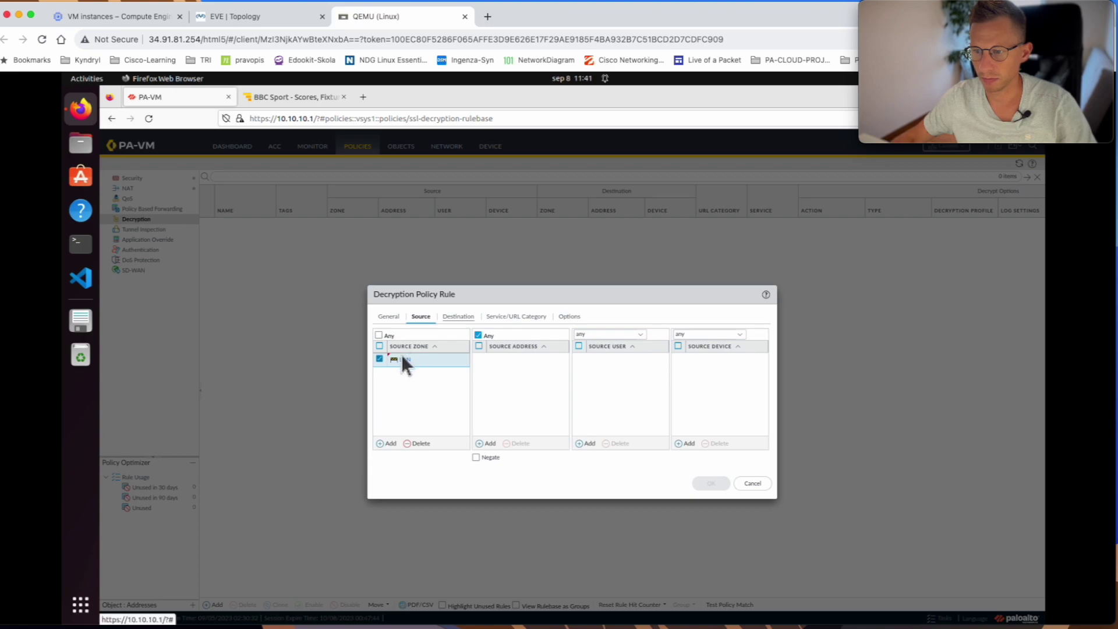
left_click(459, 318)
left_click(389, 443)
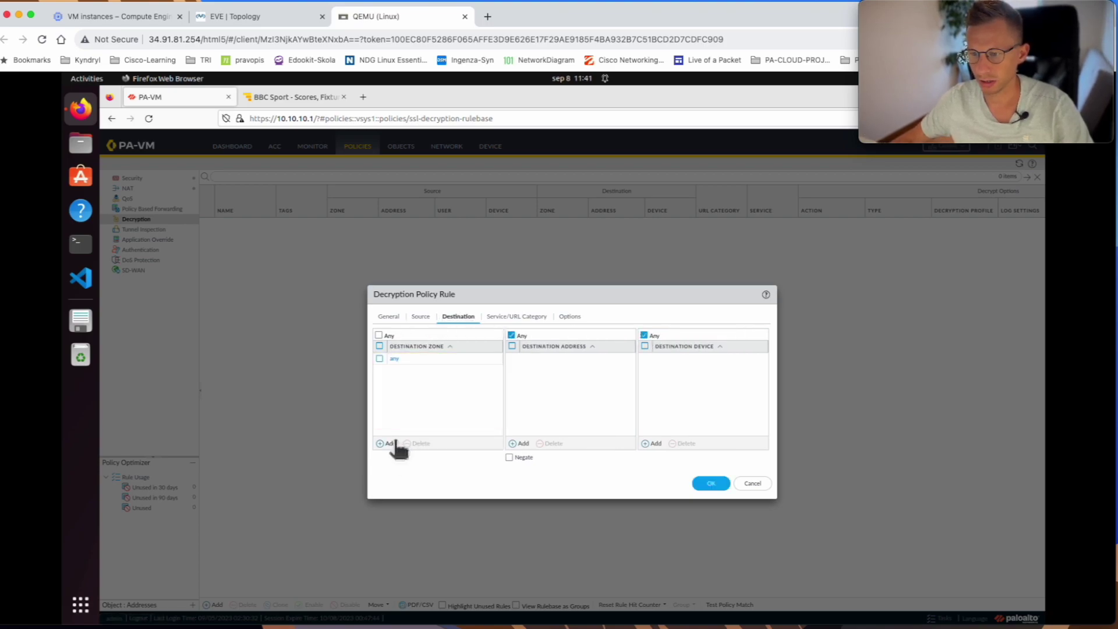
left_click(407, 384)
left_click(375, 360)
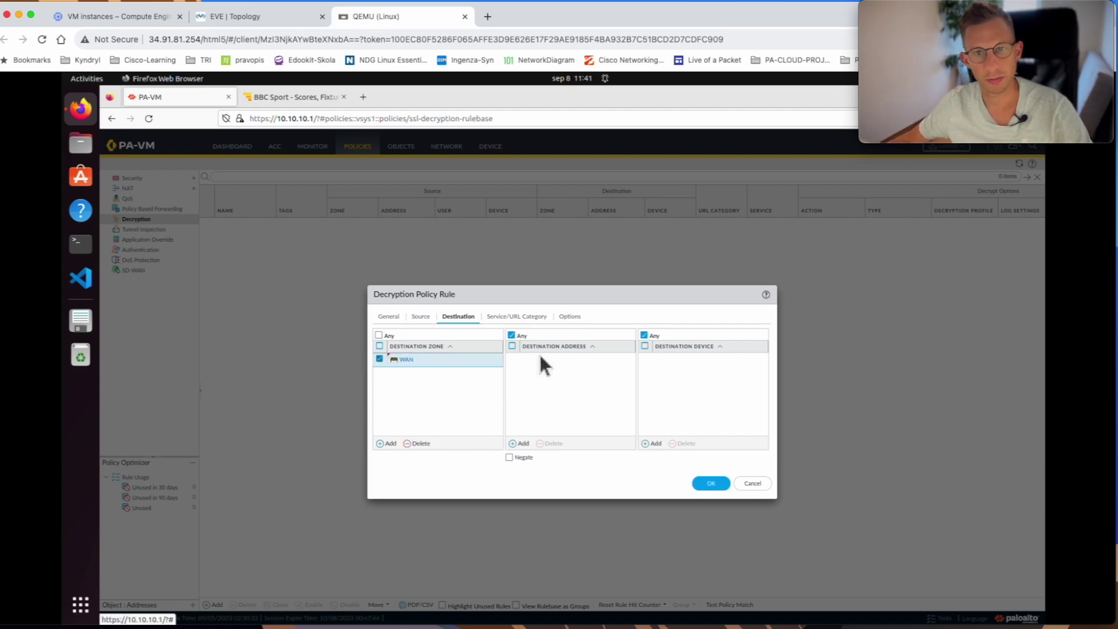
left_click(422, 316)
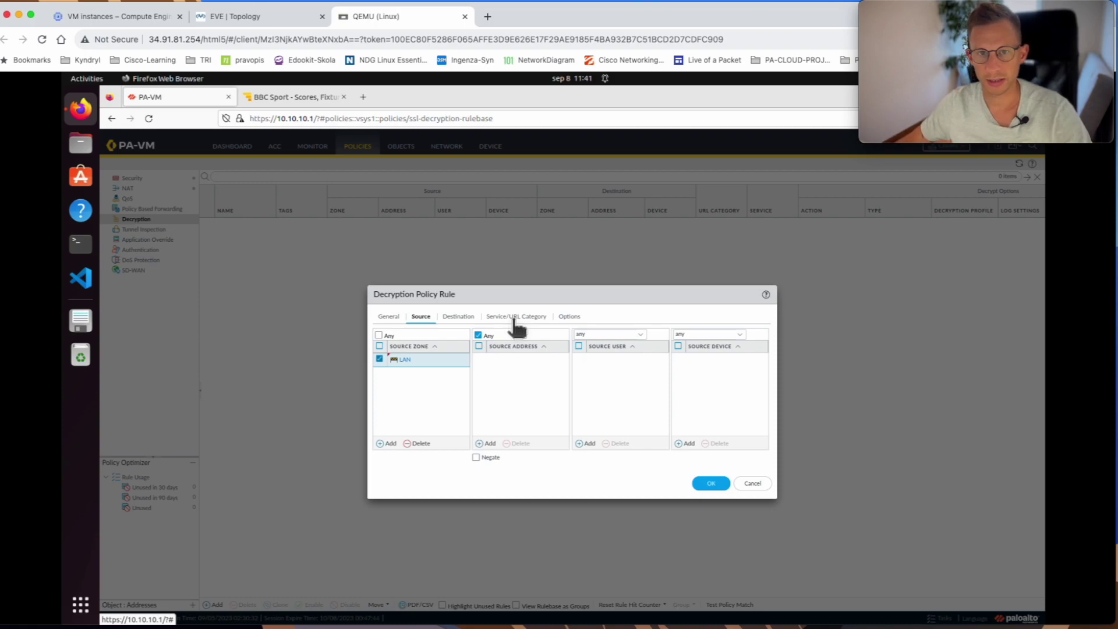
left_click(500, 318)
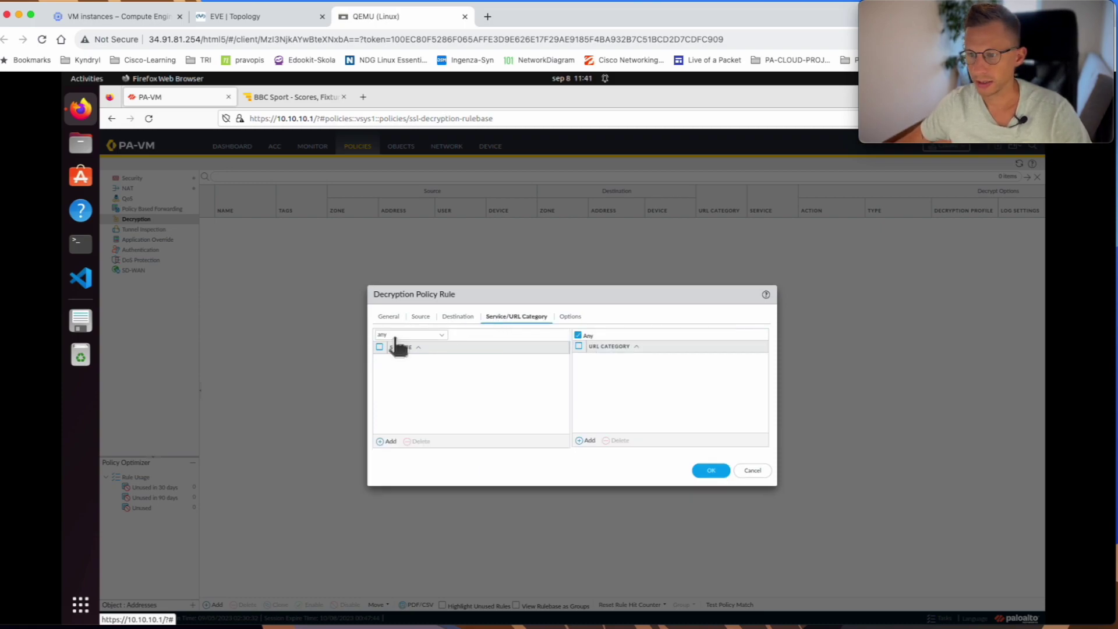
- Set SSL_DECRYPT to type SSL Forward Proxy with action Decrypt and save the rule
left_click(571, 317)
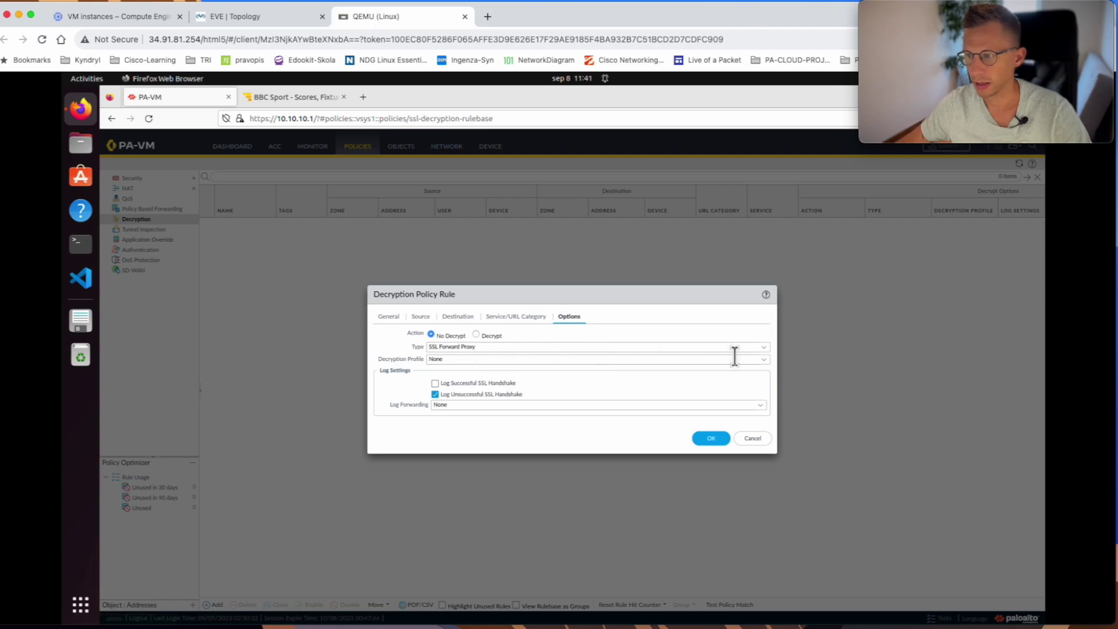
left_click(767, 348)
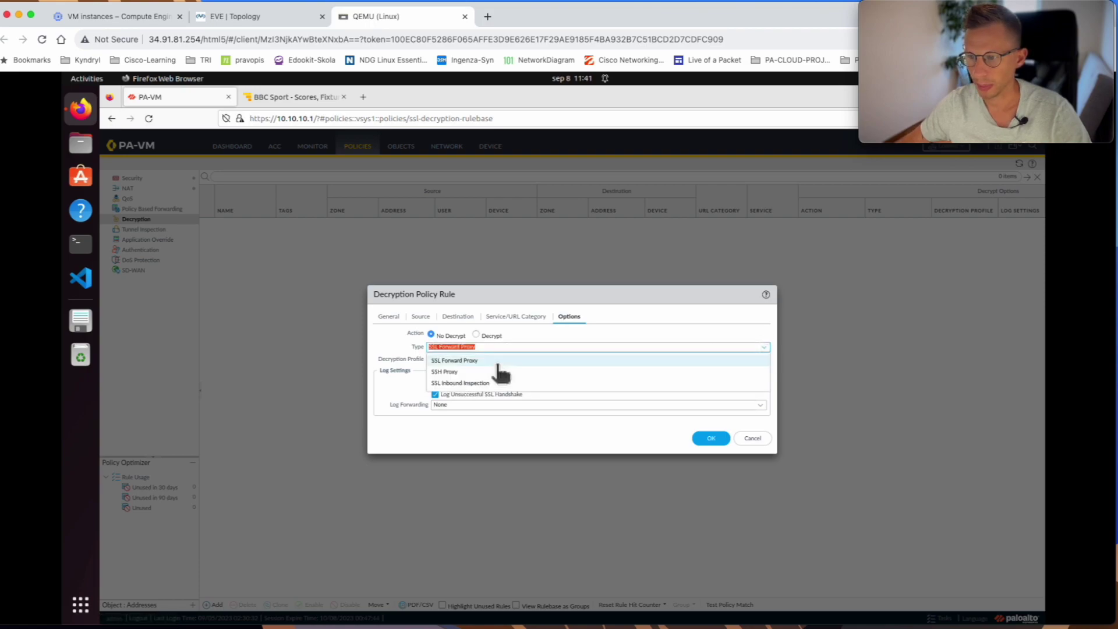
left_click(471, 361)
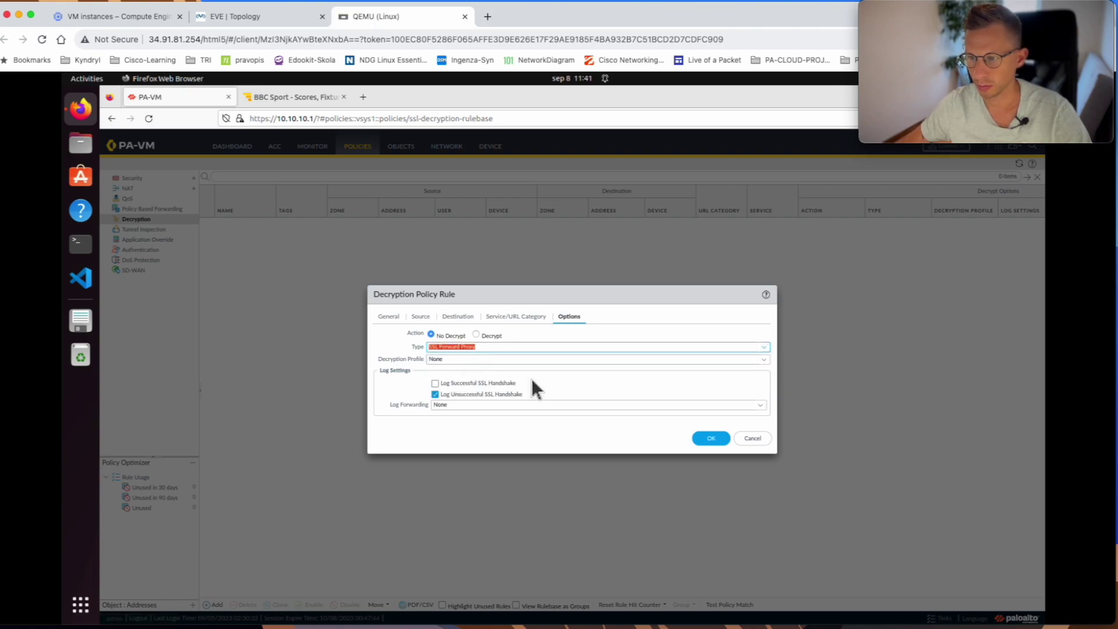
left_click(546, 333)
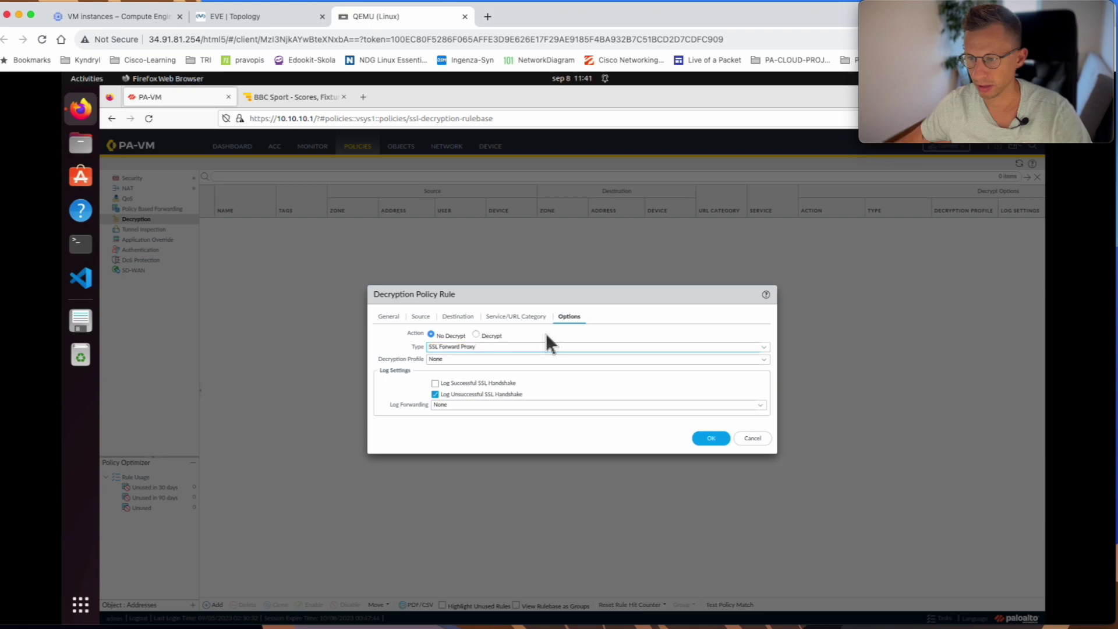
left_click(476, 335)
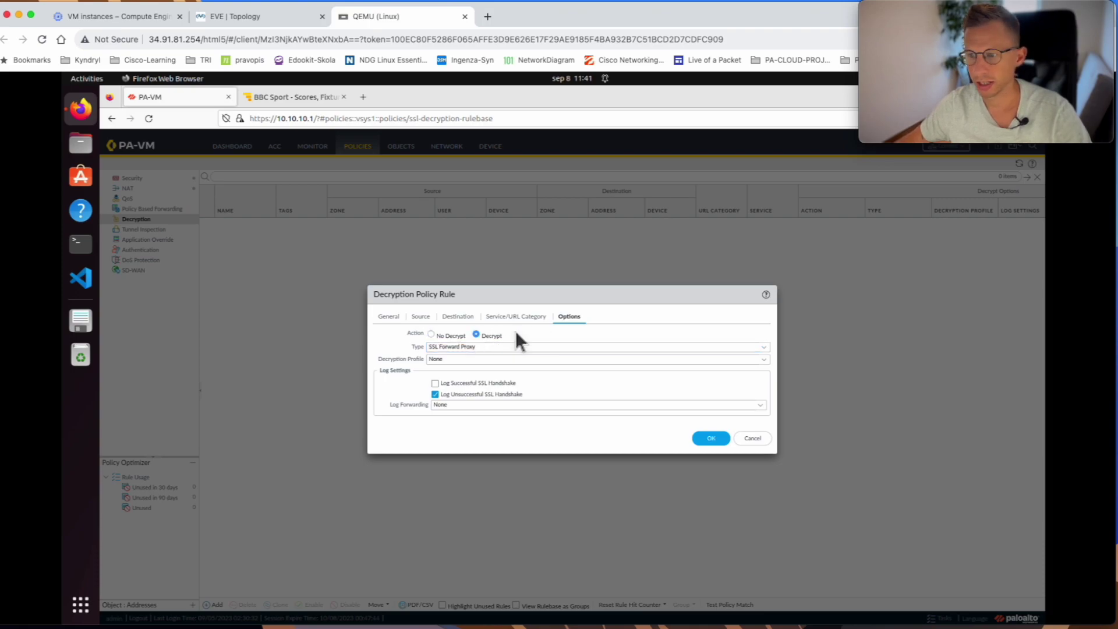
left_click(709, 438)
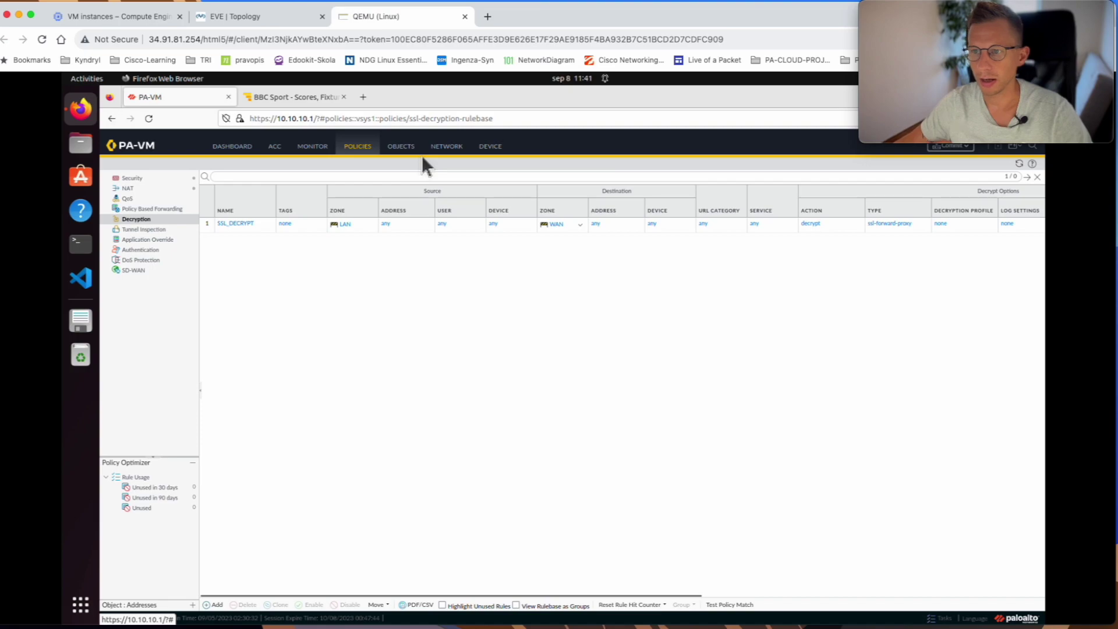
- Under Device > Certificates, generate CA certificate SSL_DECRYPT with common name 10.10.10.1 and open it
left_click(489, 148)
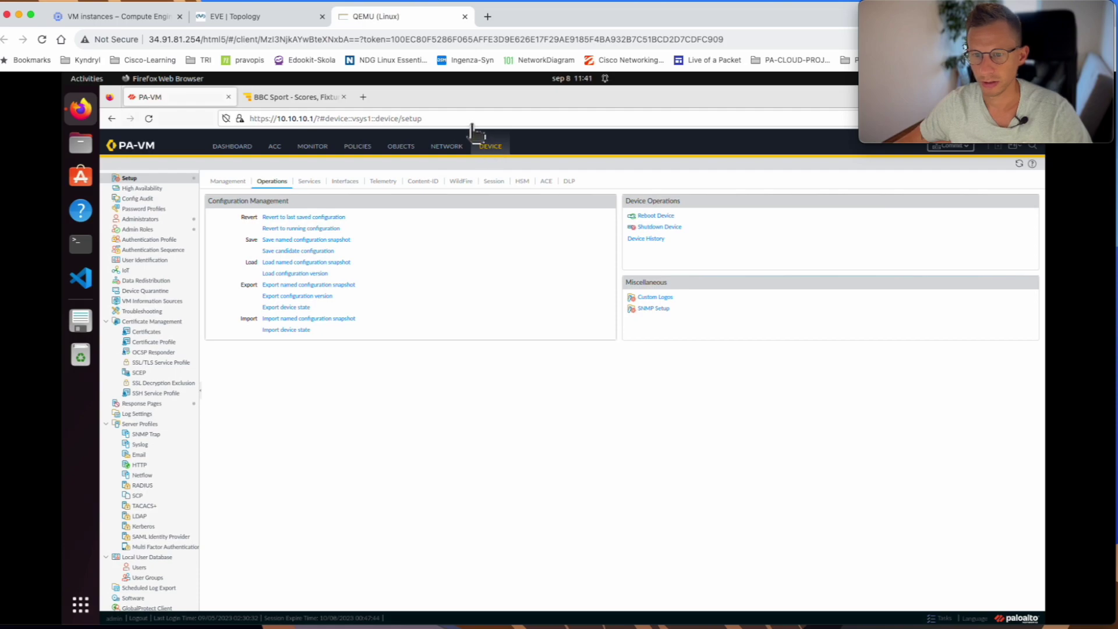
left_click(151, 332)
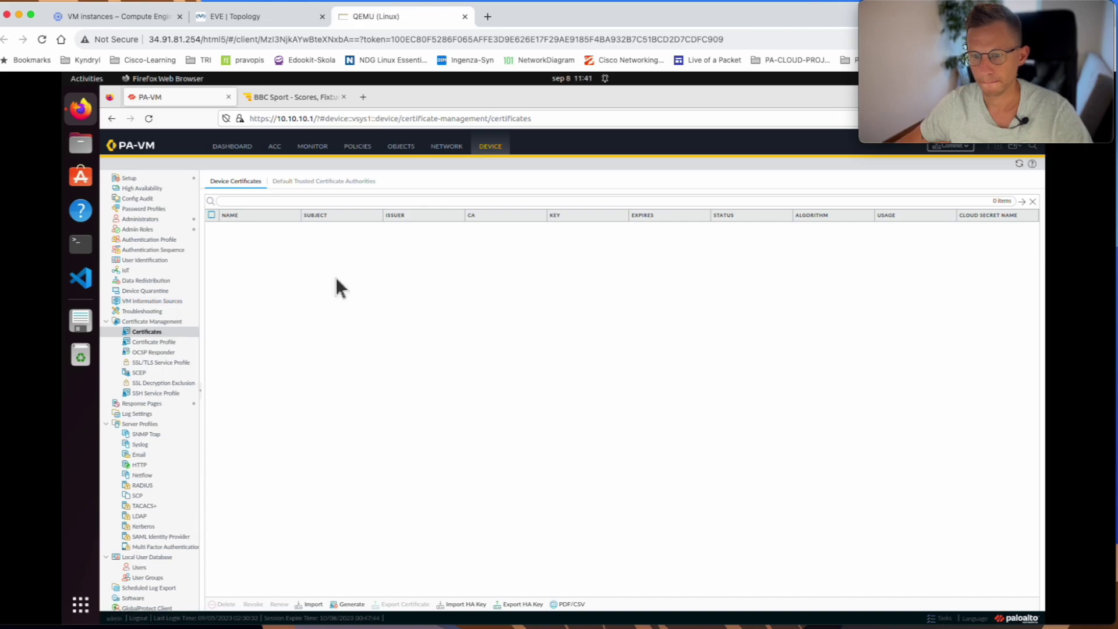
left_click(352, 604)
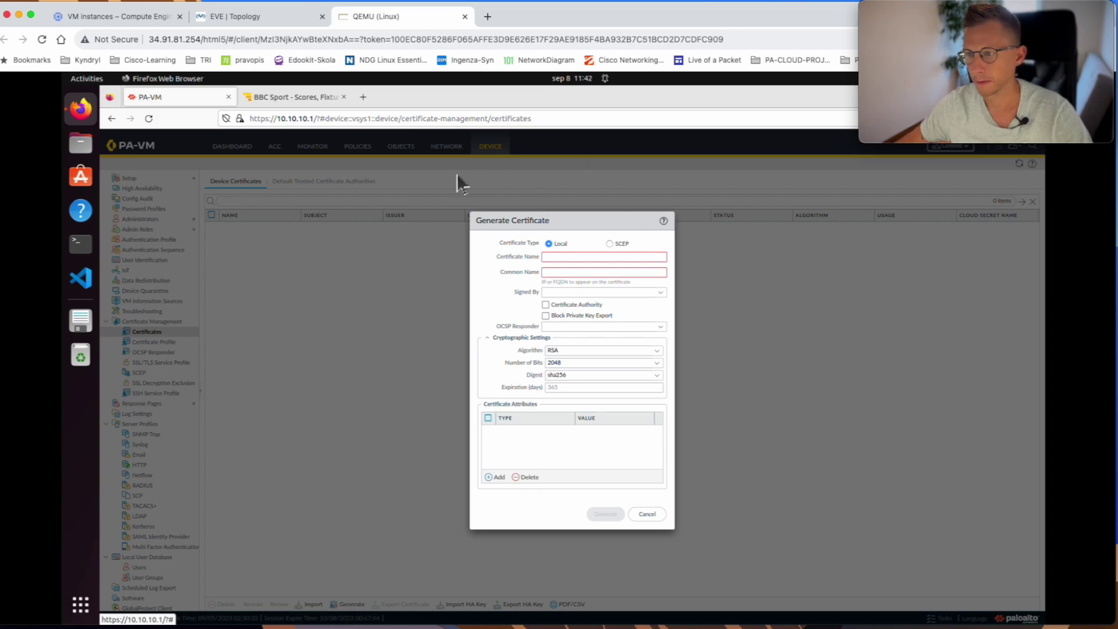
left_click(554, 256)
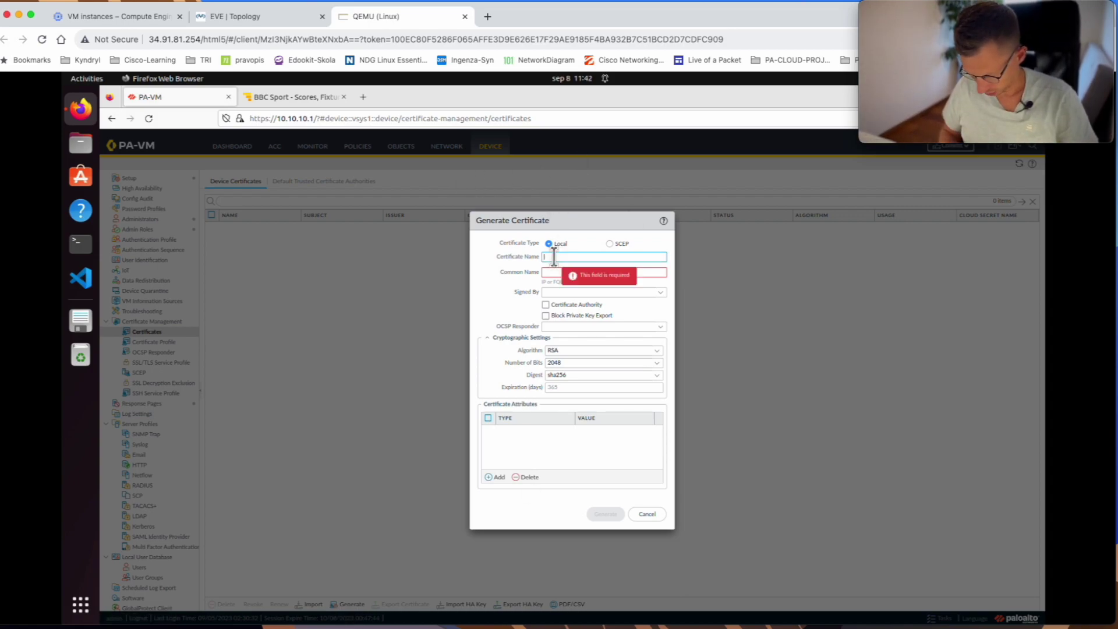
type("SSL D")
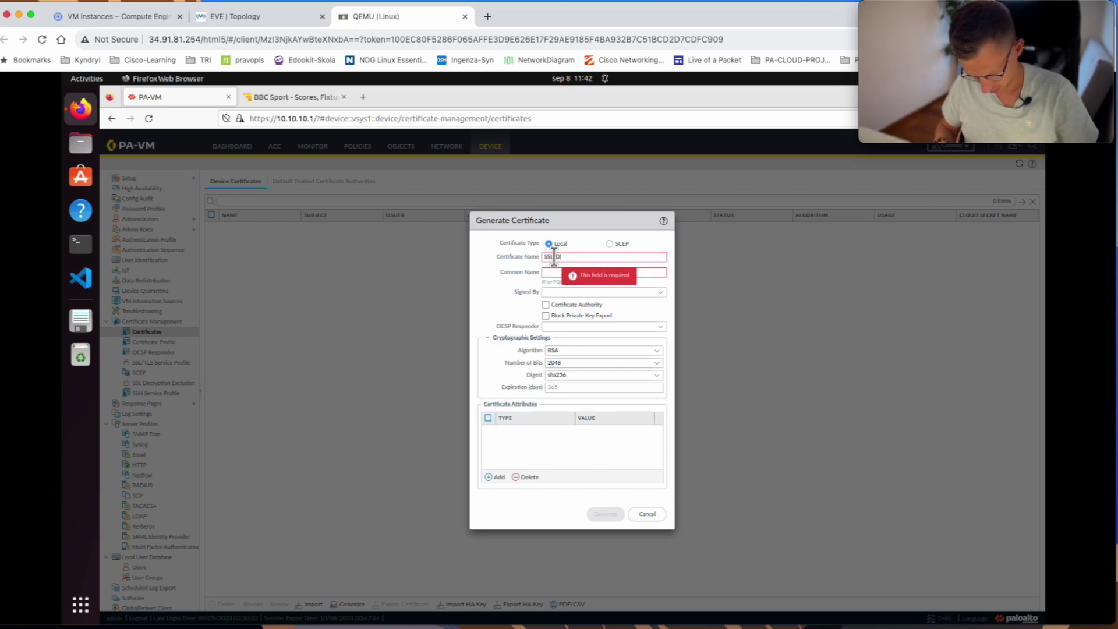
type("ECRYPT")
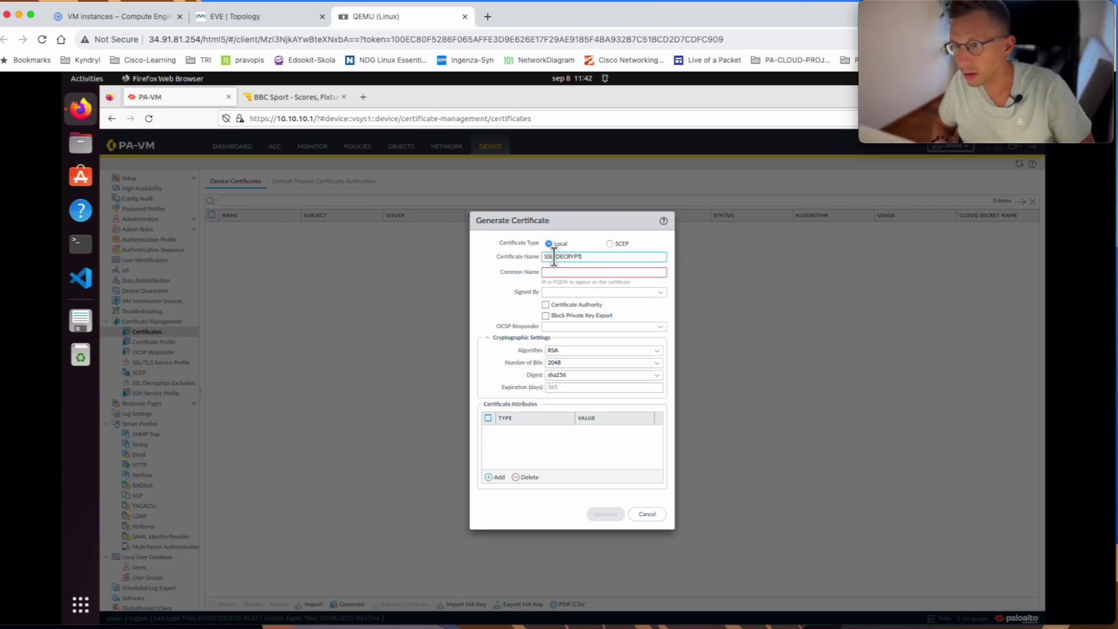
left_click(551, 272)
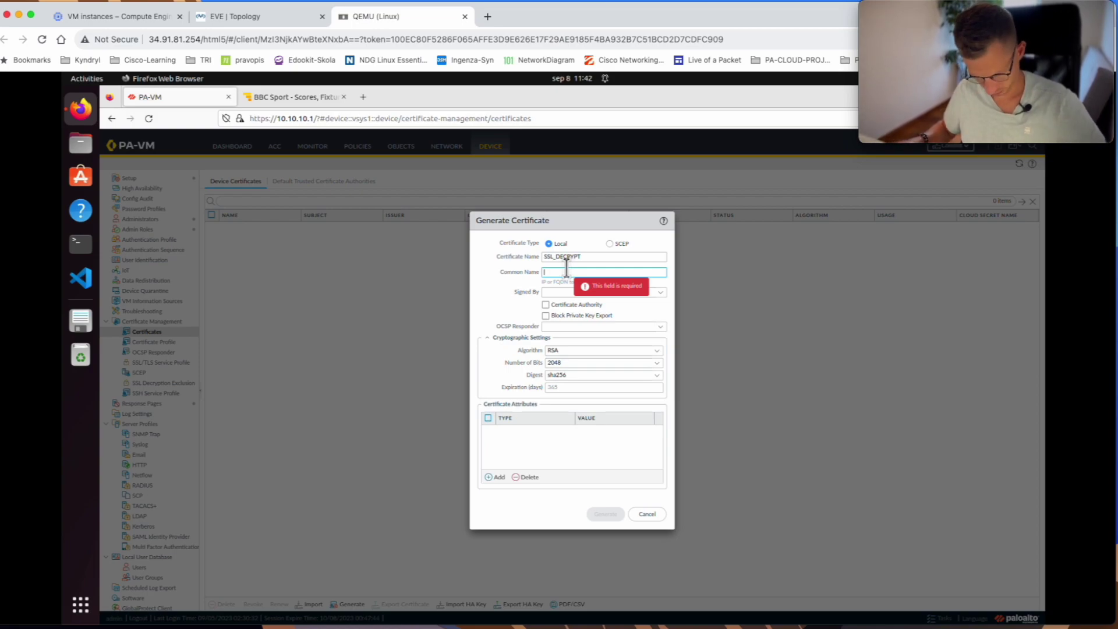
type("10.10.10.1")
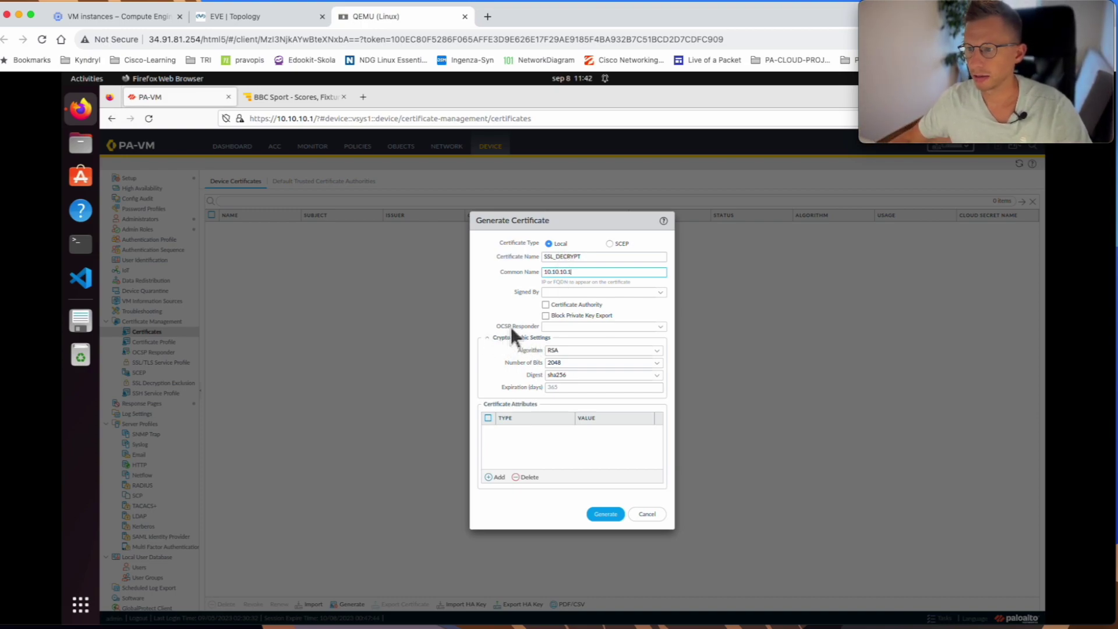
left_click(564, 306)
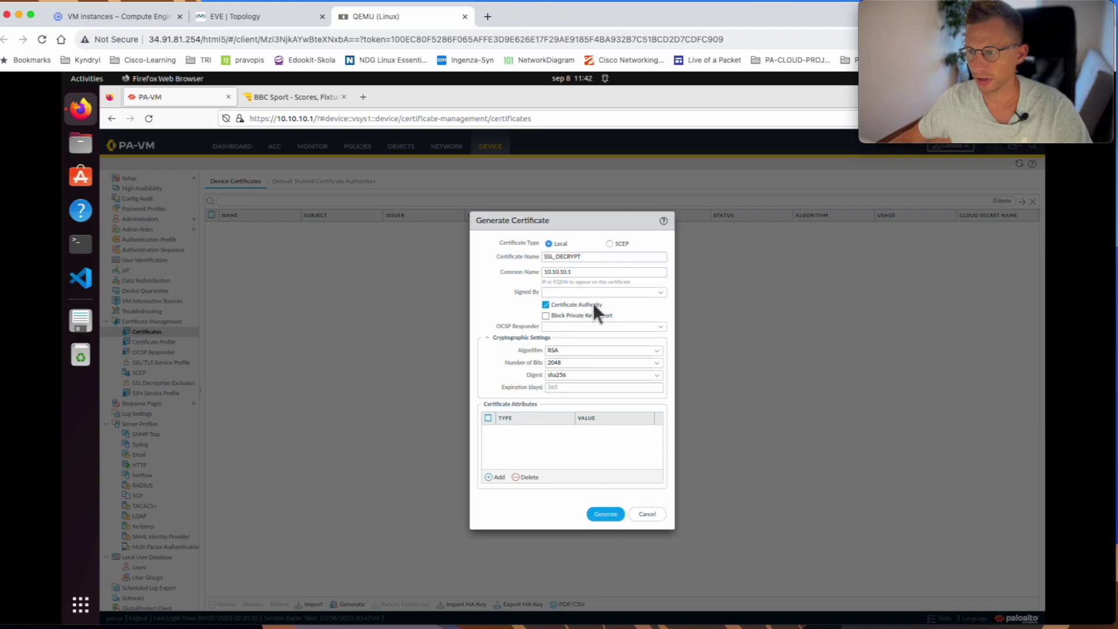
left_click(606, 514)
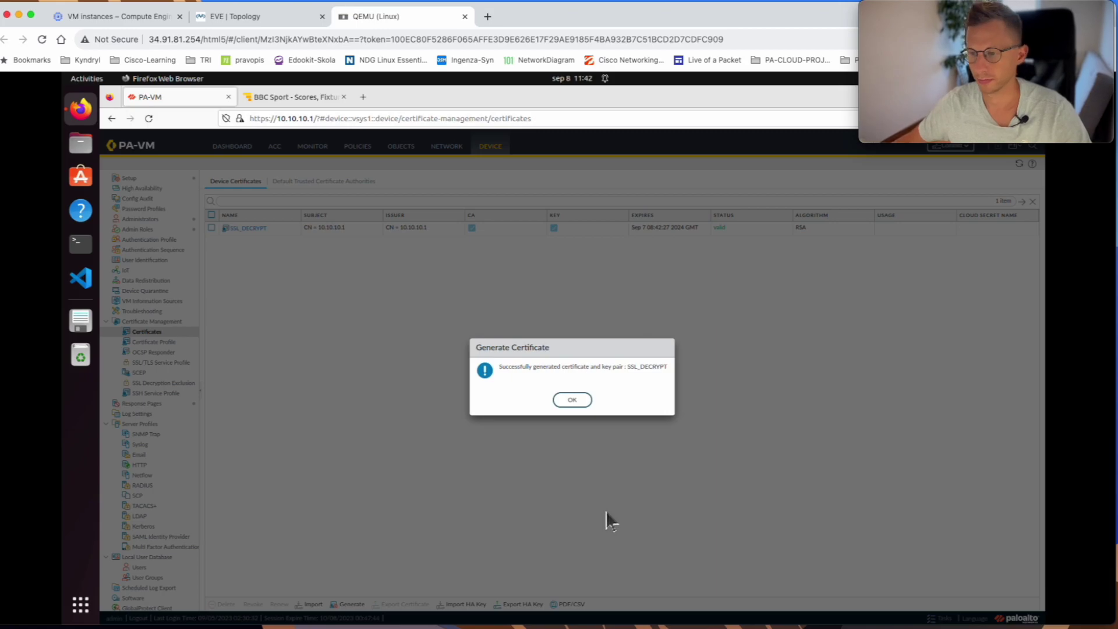
left_click(575, 400)
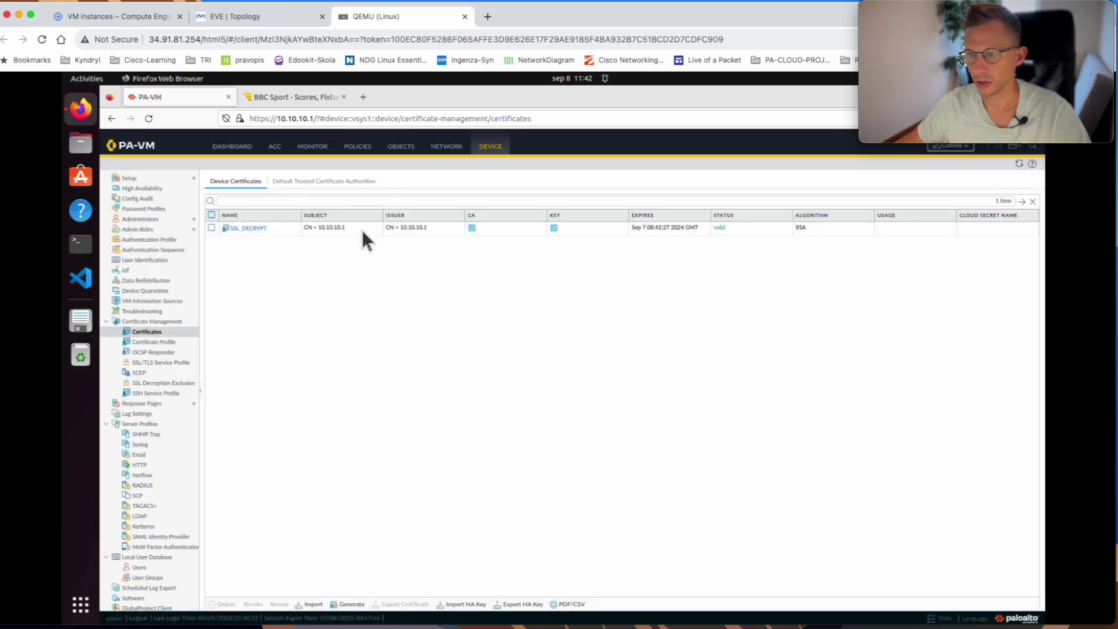
left_click(244, 226)
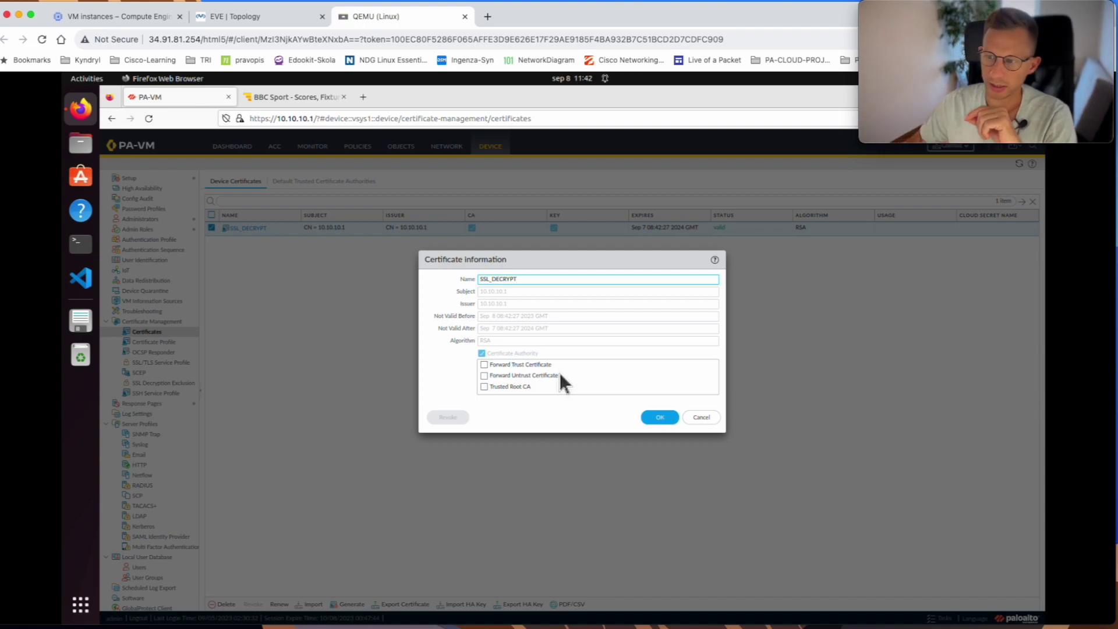
- Mark the SSL_DECRYPT certificate as the Forward Trust Certificate and save
left_click(484, 364)
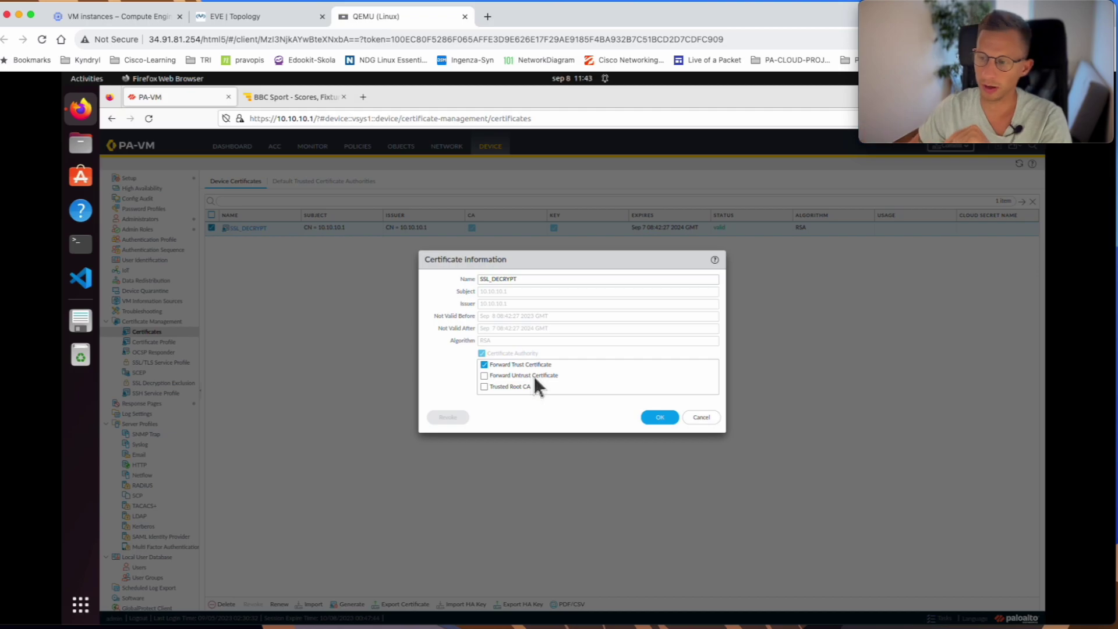
left_click(653, 415)
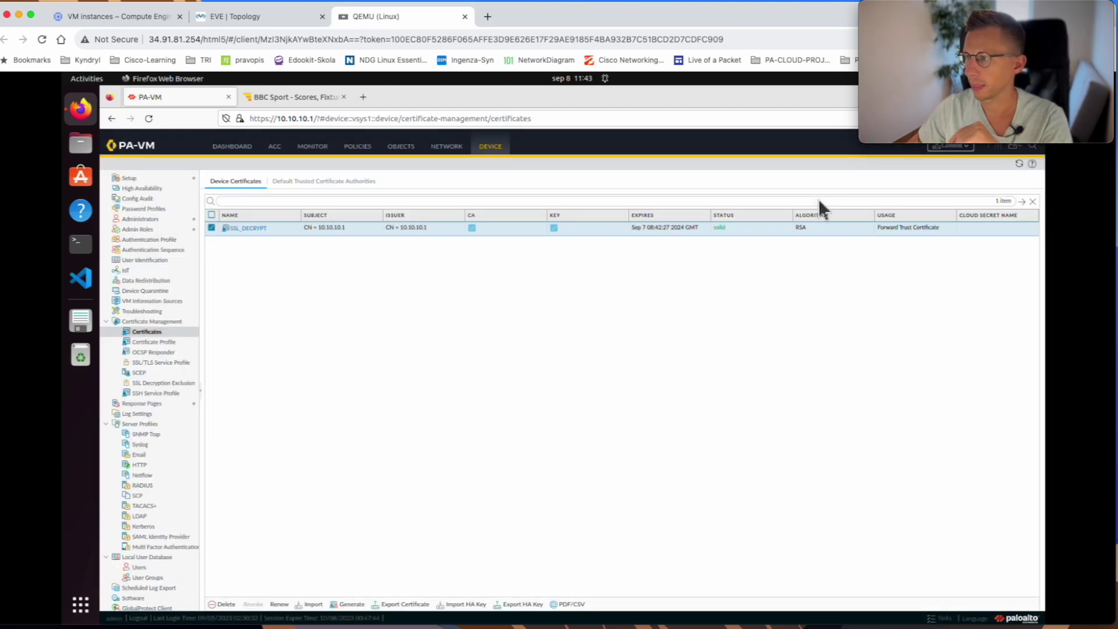
- Commit all pending changes and close the Commit Status report
left_click(950, 149)
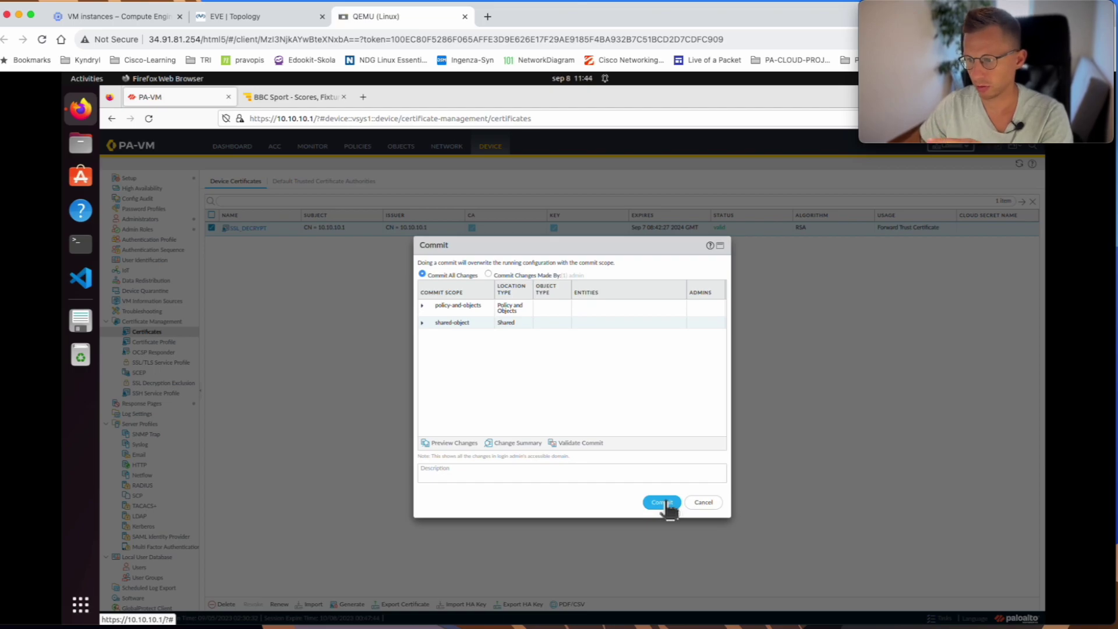
left_click(668, 503)
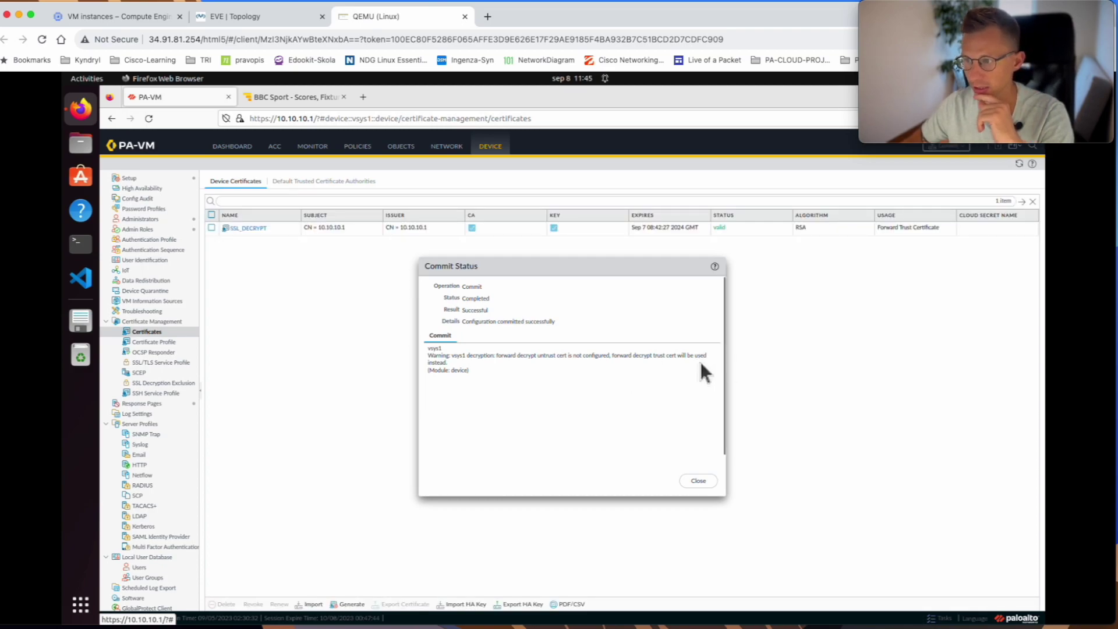
left_click(699, 482)
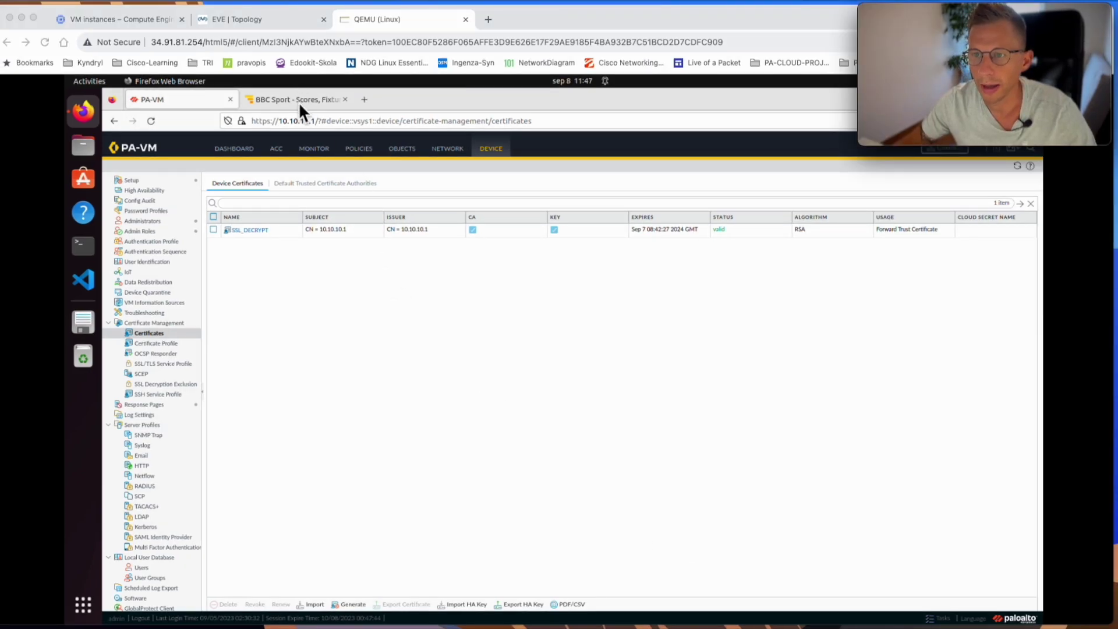
- Close the BBC Sport tab in the VM's Firefox and open a fresh tab
left_click(299, 100)
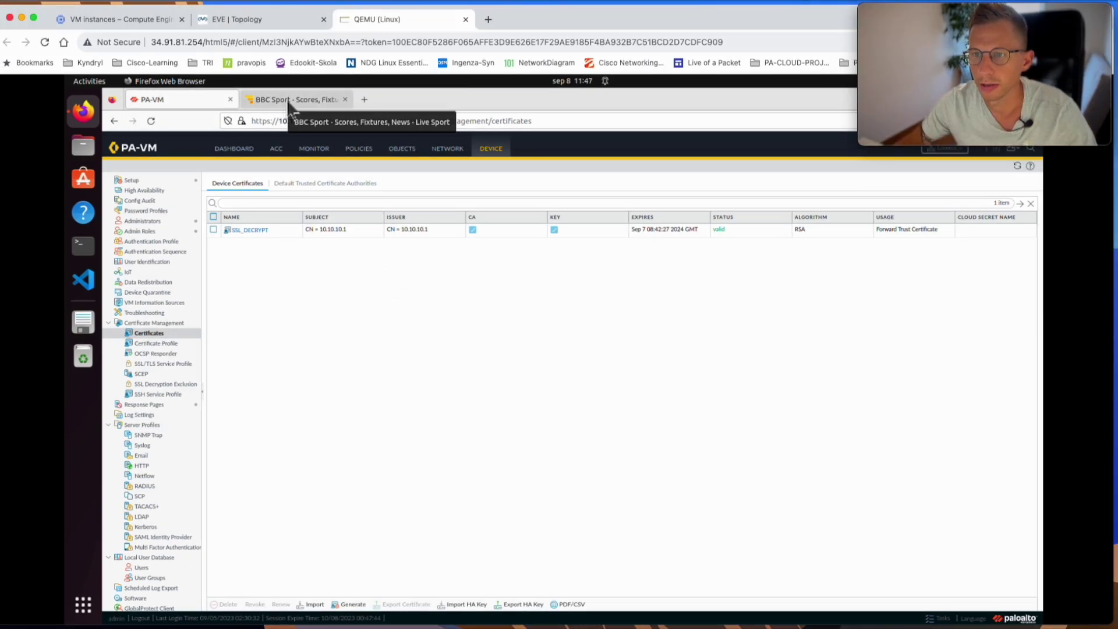
left_click(287, 99)
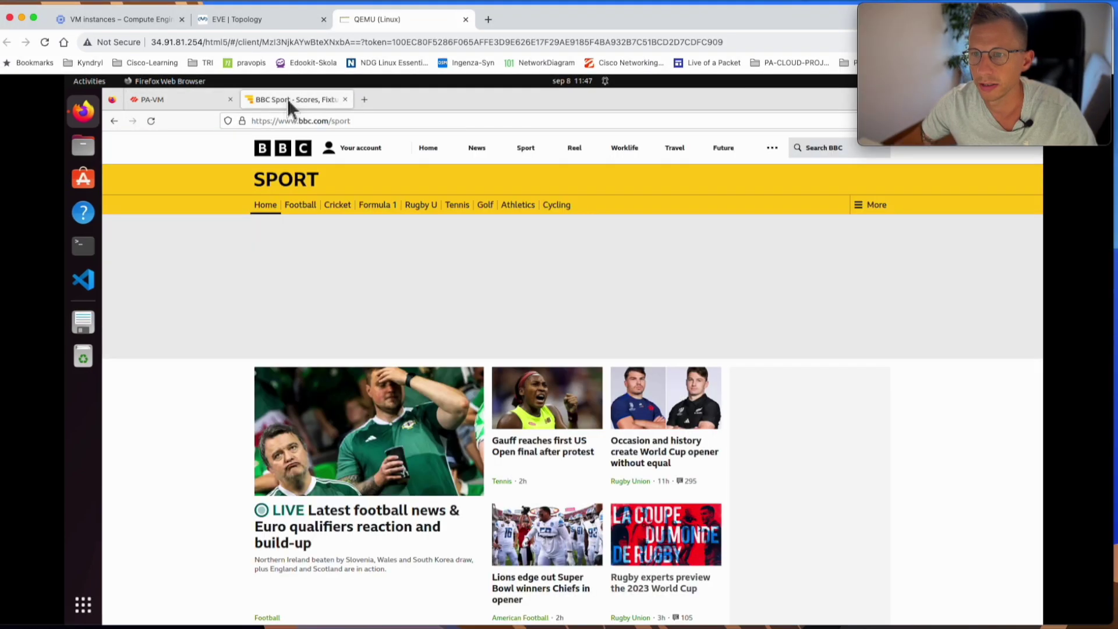
left_click(344, 98)
left_click(250, 99)
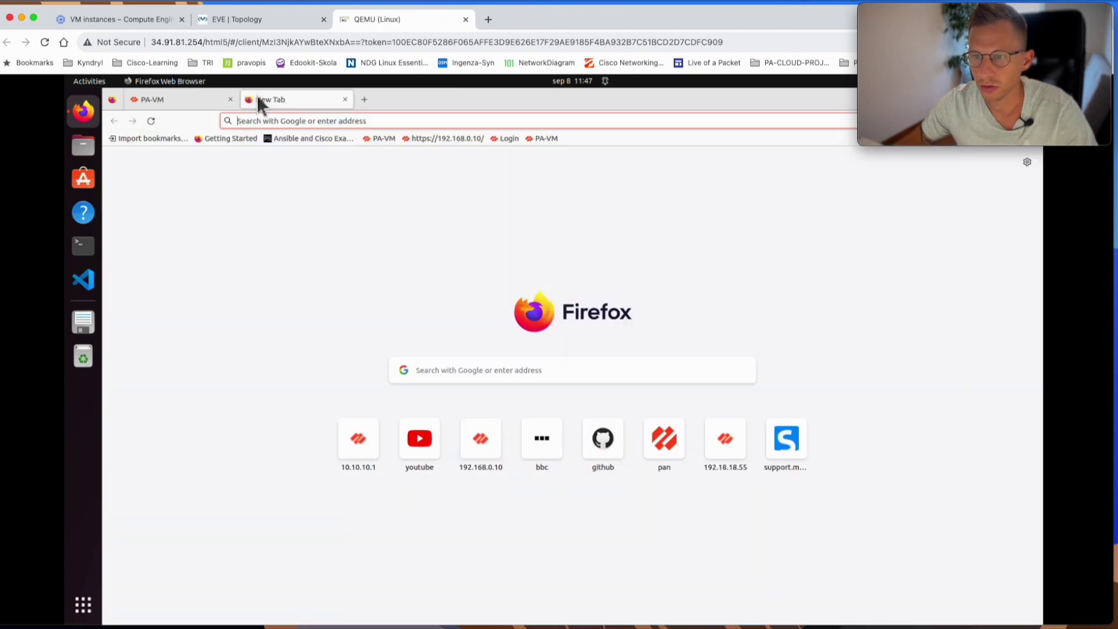
- Load GitHub, confirm the certificate error blames 10.10.10.1, then return to the PA-VM tab
left_click(602, 452)
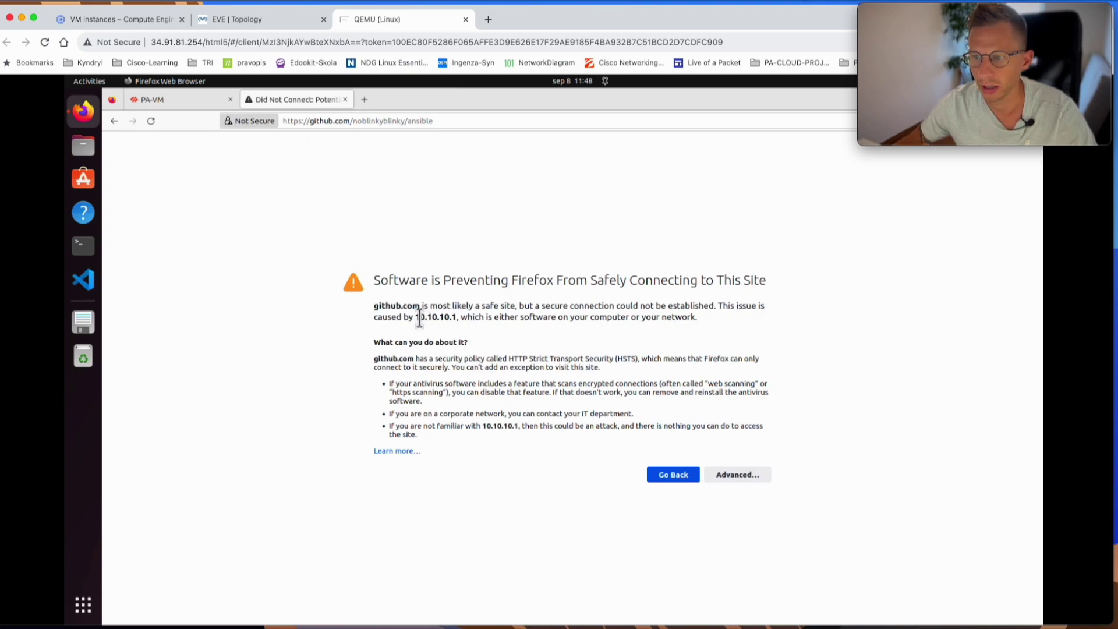
left_click_drag(414, 318, 455, 317)
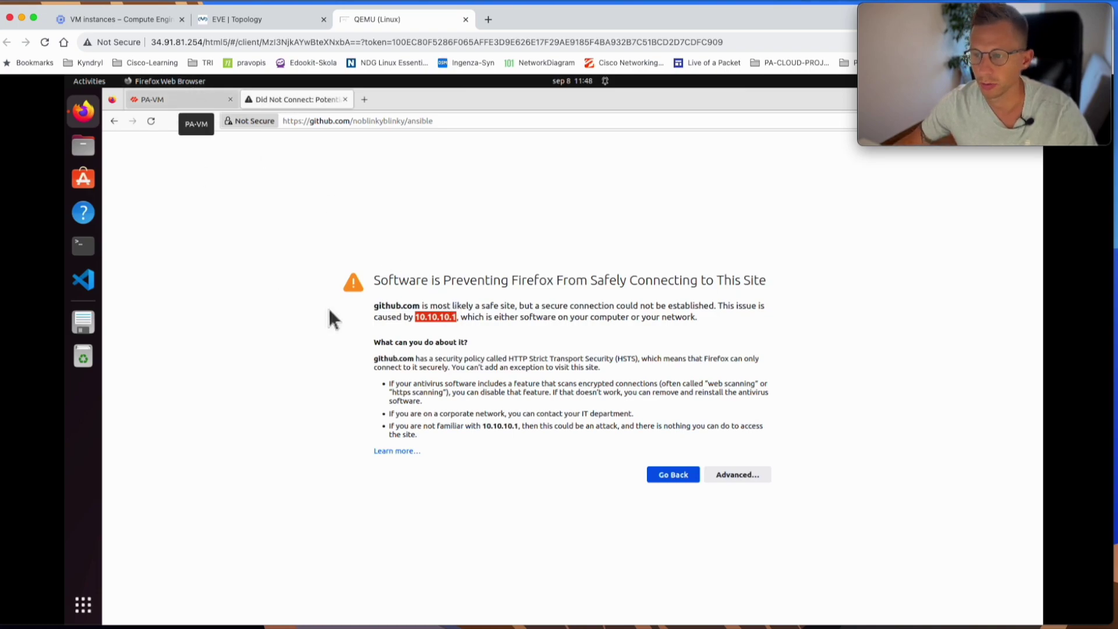
left_click(735, 474)
scroll(730, 443, "down", 2)
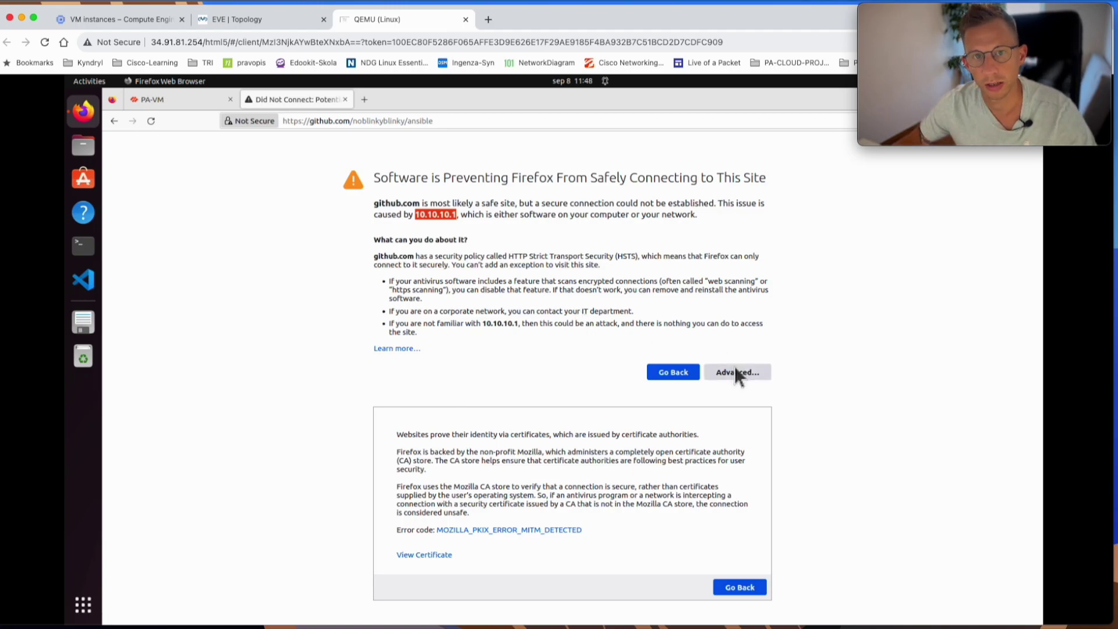
left_click(159, 100)
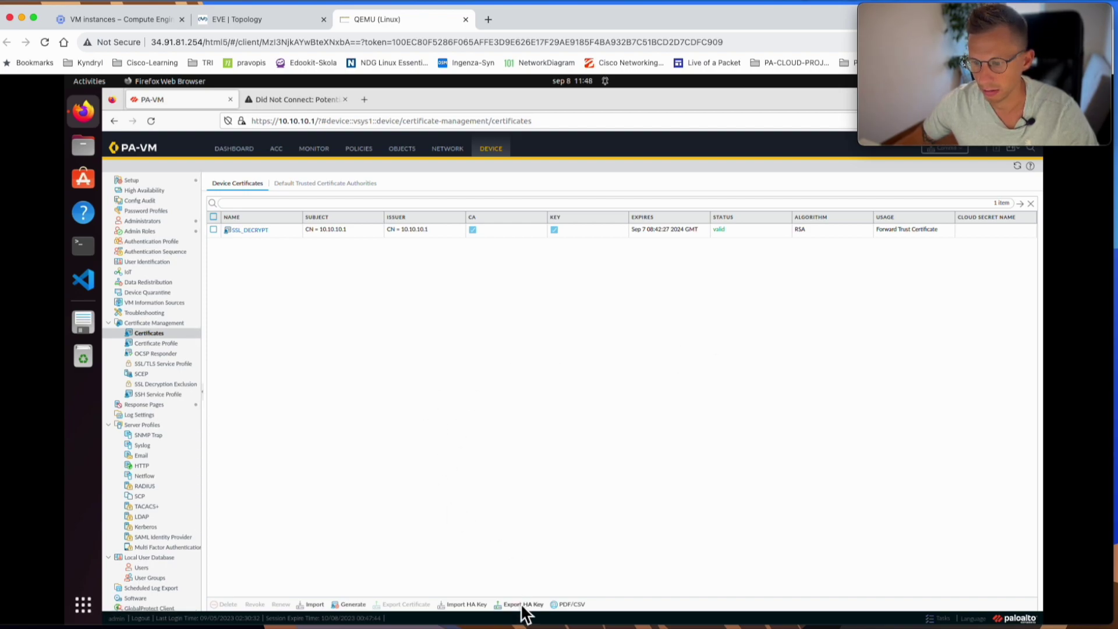
- Export SSL_DECRYPT as Base64 Encoded (PEM) with its private key, entering and confirming a passphrase
left_click(363, 230)
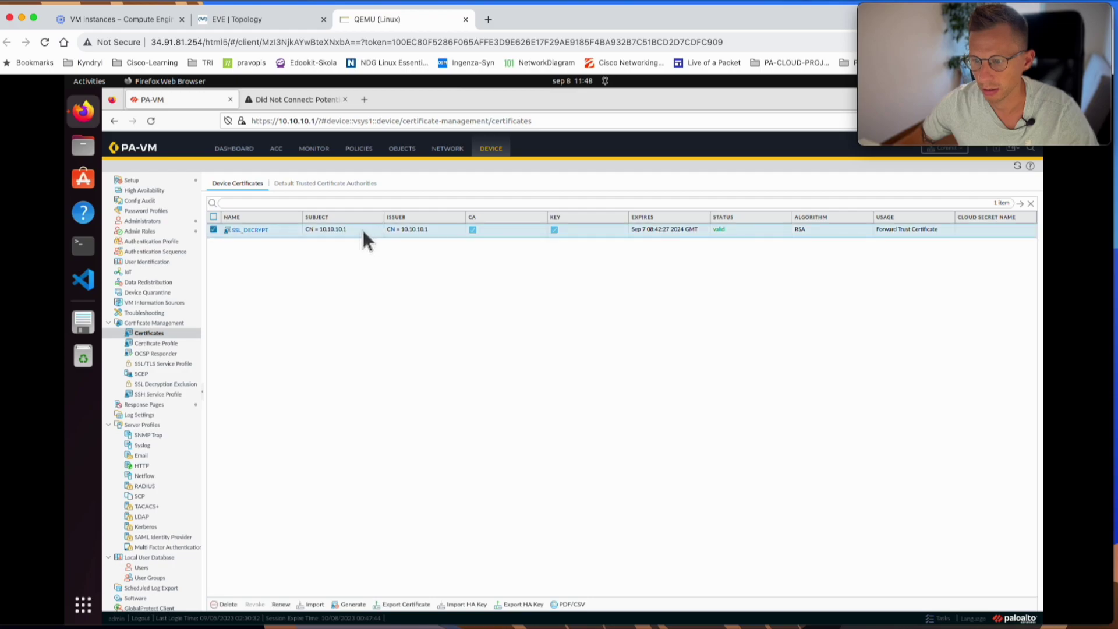
left_click(406, 605)
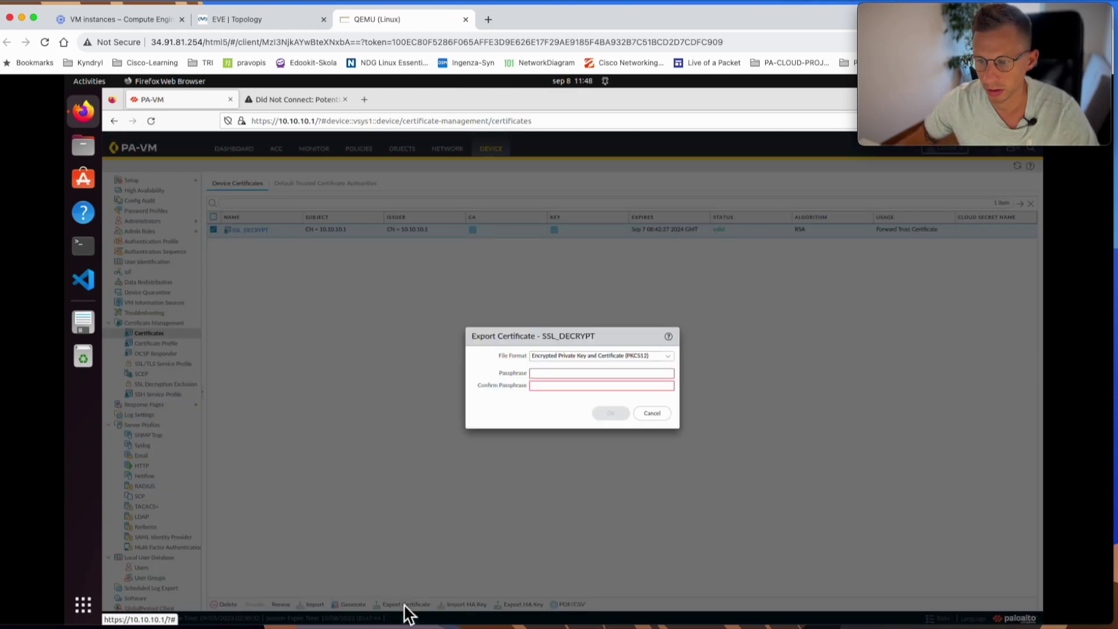
left_click(671, 363)
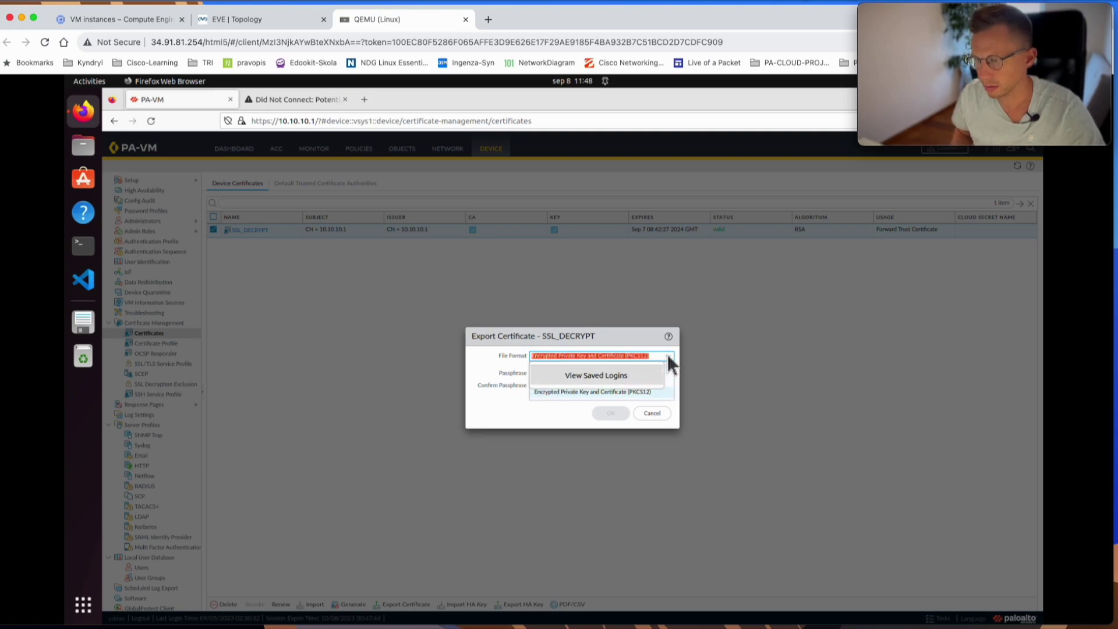
left_click(670, 365)
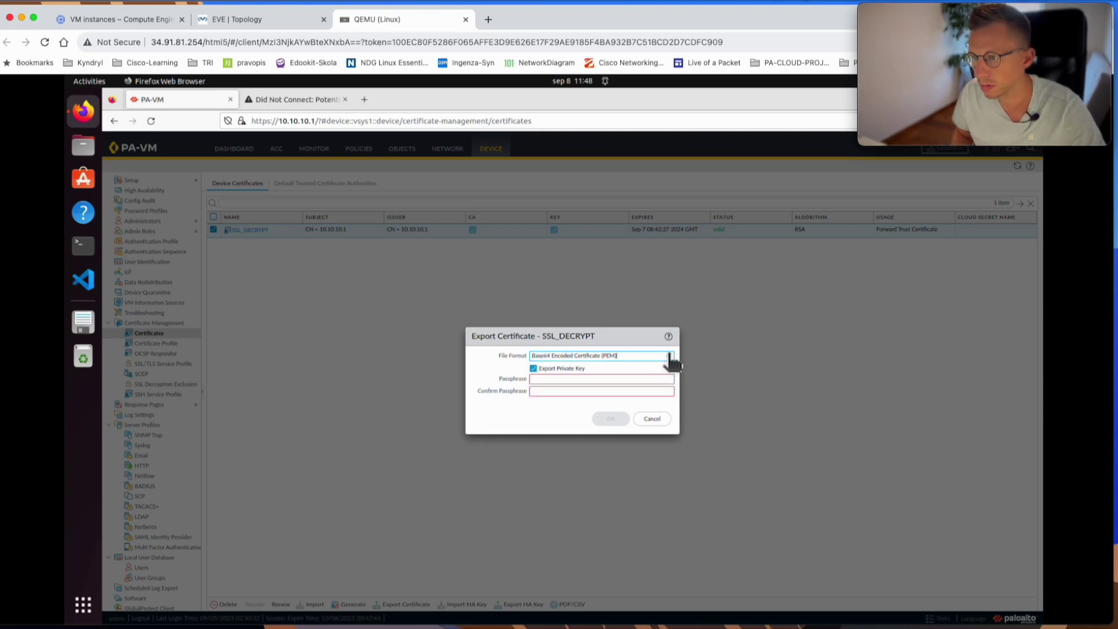
left_click(548, 380)
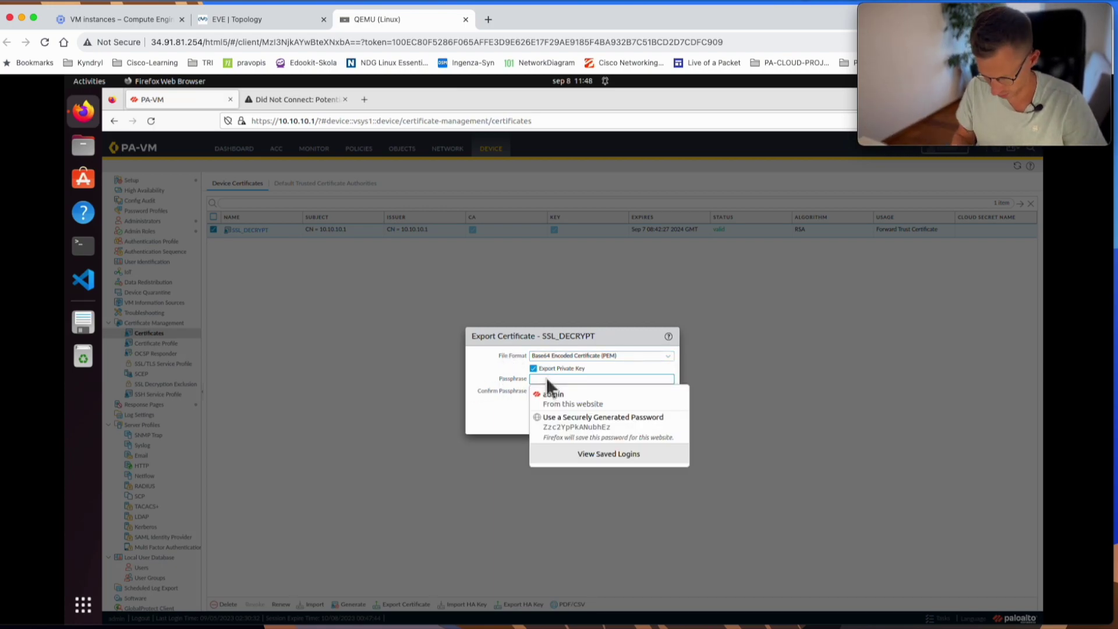
type("1234")
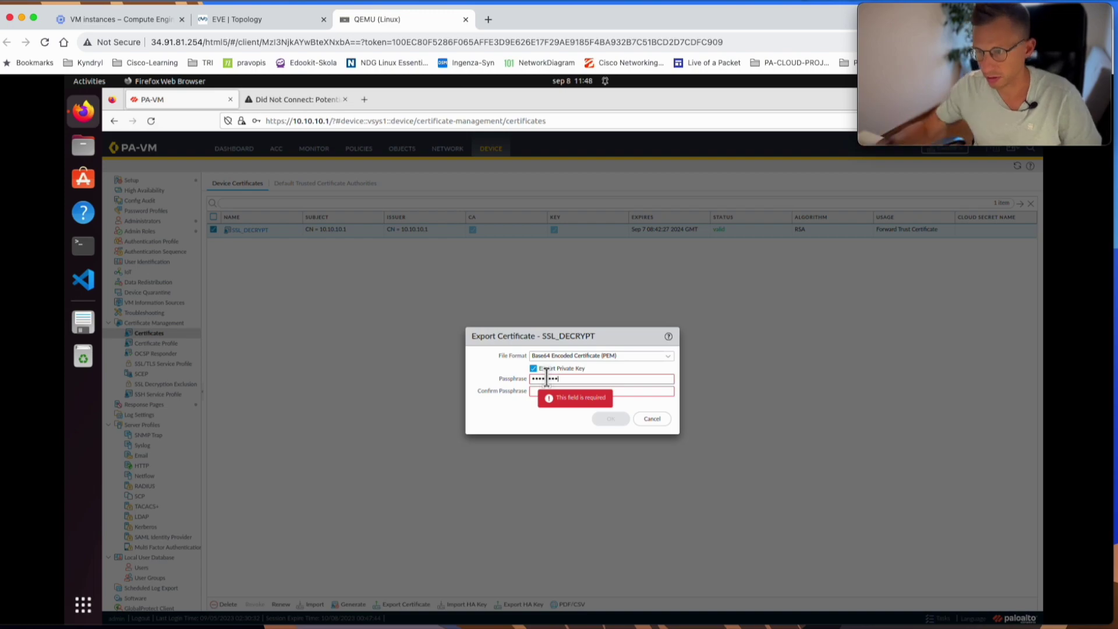
type("78")
left_click(538, 391)
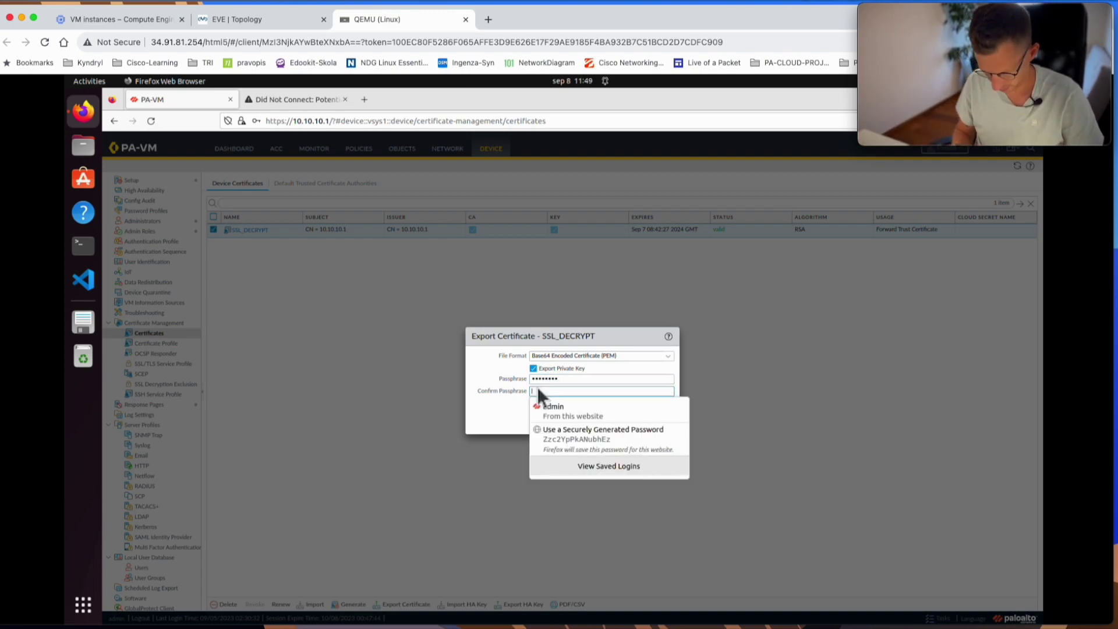
type("12345678")
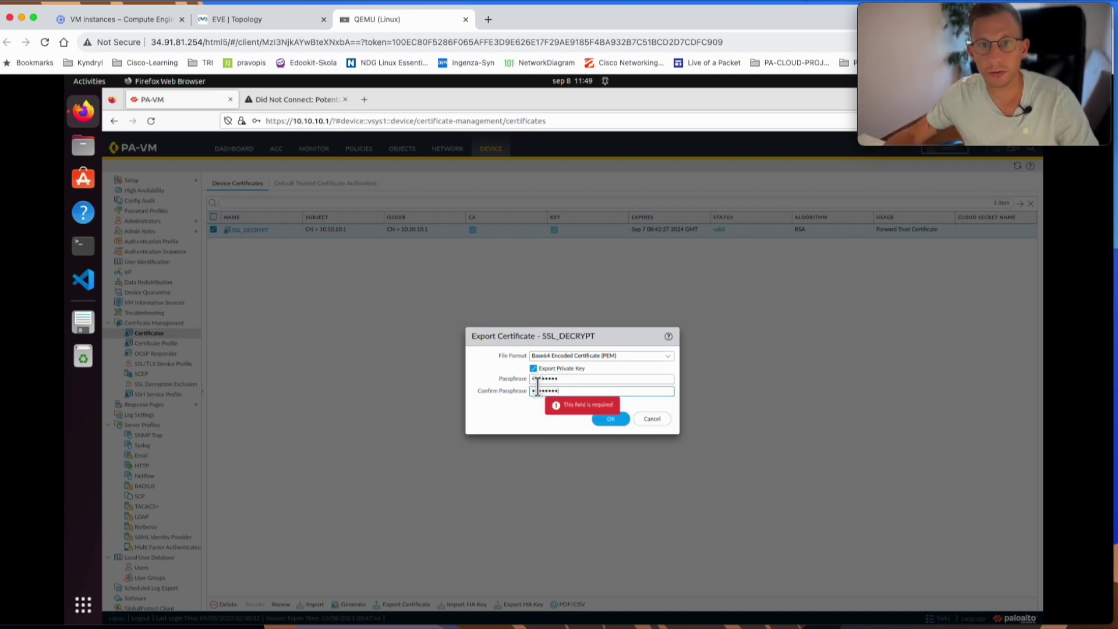
left_click(611, 420)
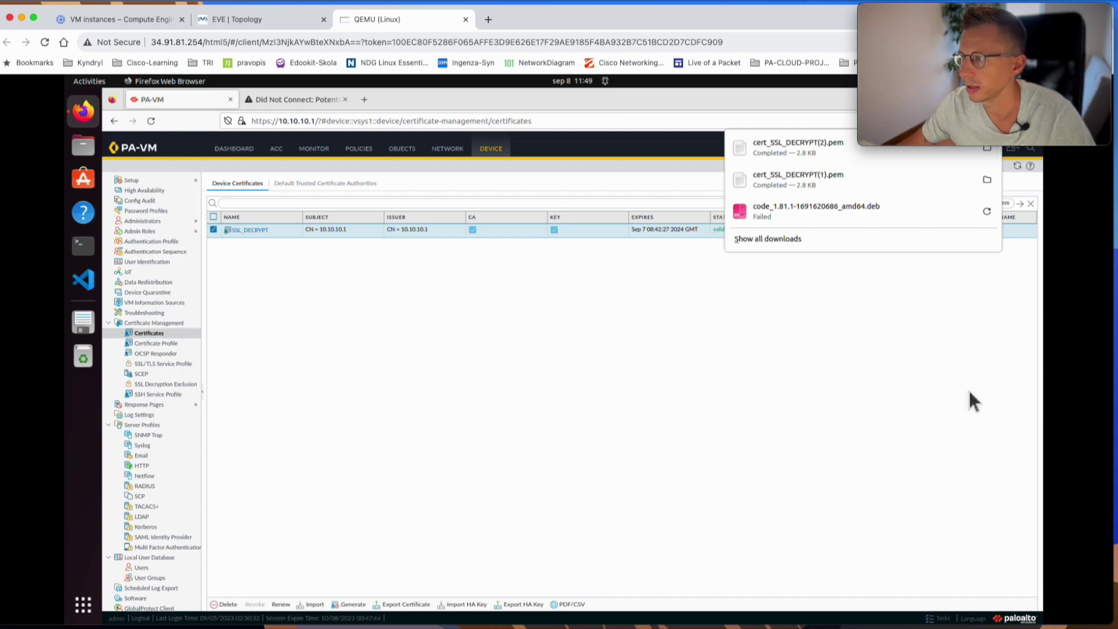
- Dismiss the downloads list and search Firefox settings for 'certi' to open View Certificates
left_click(805, 424)
mouse_move(940, 59)
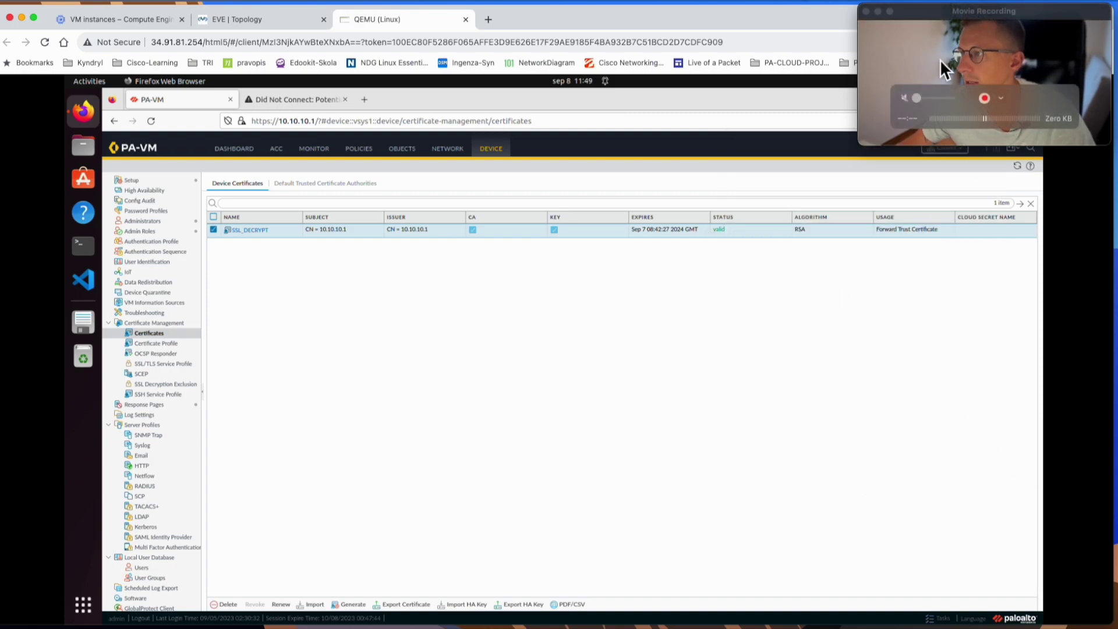
left_click_drag(949, 11, 724, 14)
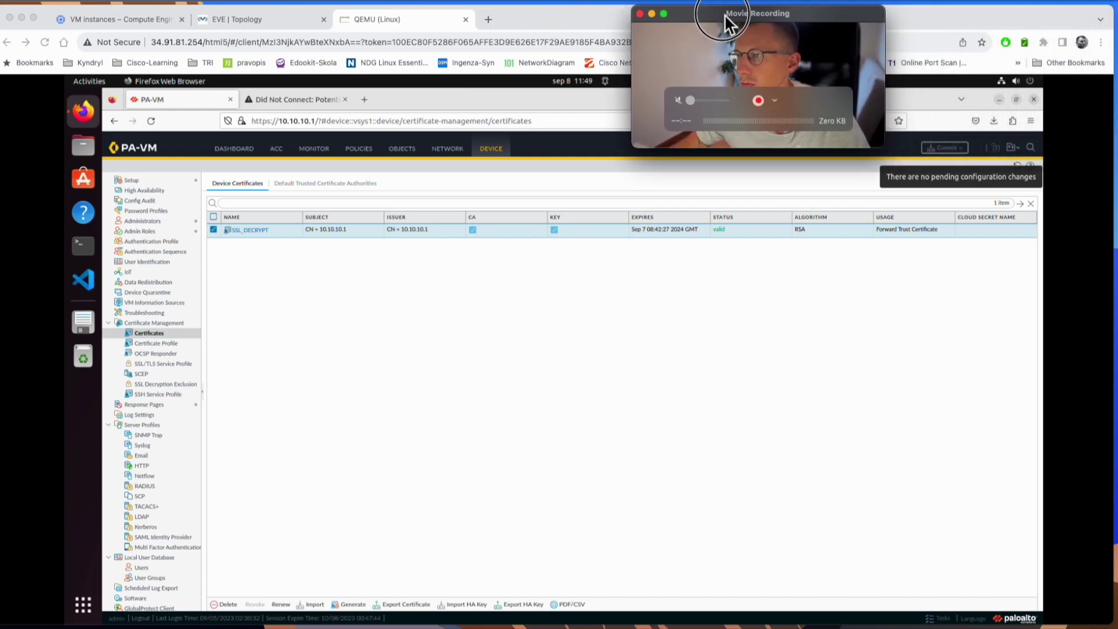
left_click(1031, 122)
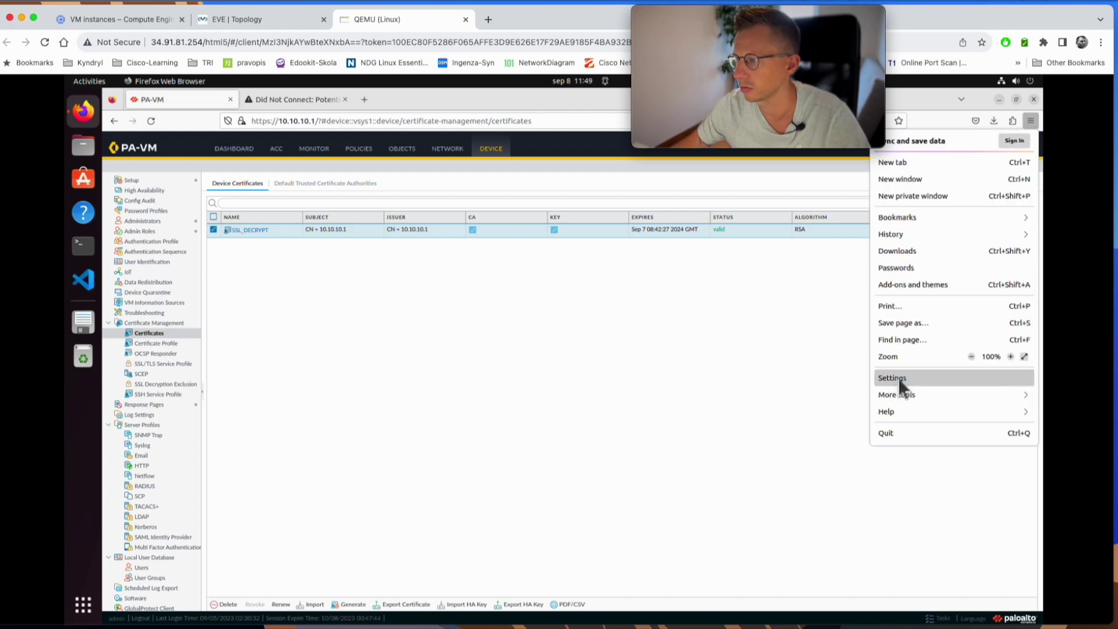
key("Escape")
left_click(483, 147)
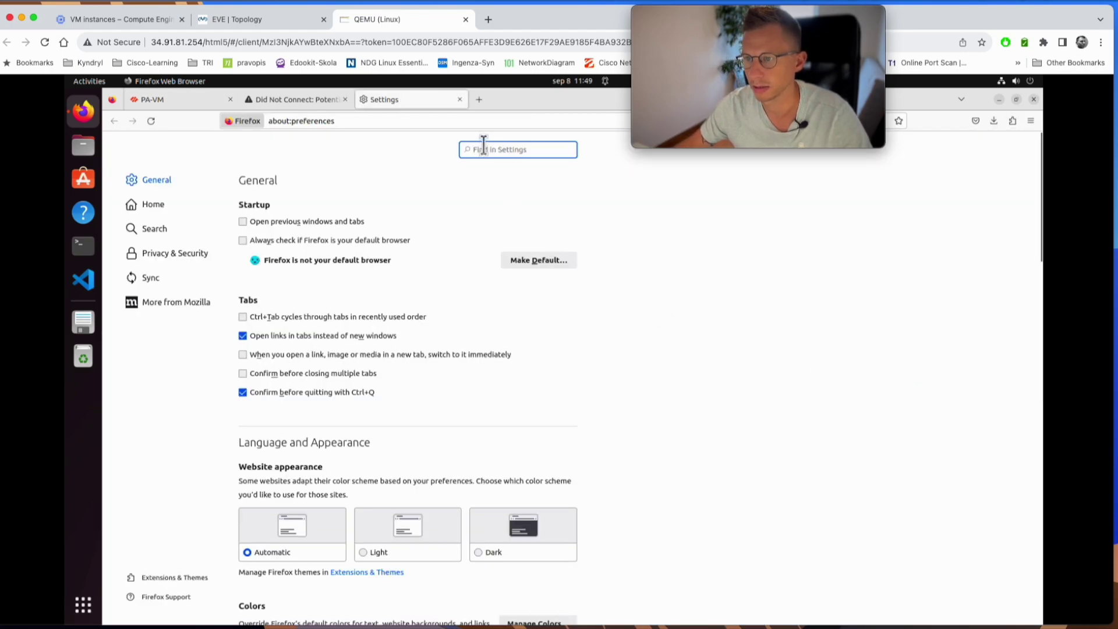
type("certi")
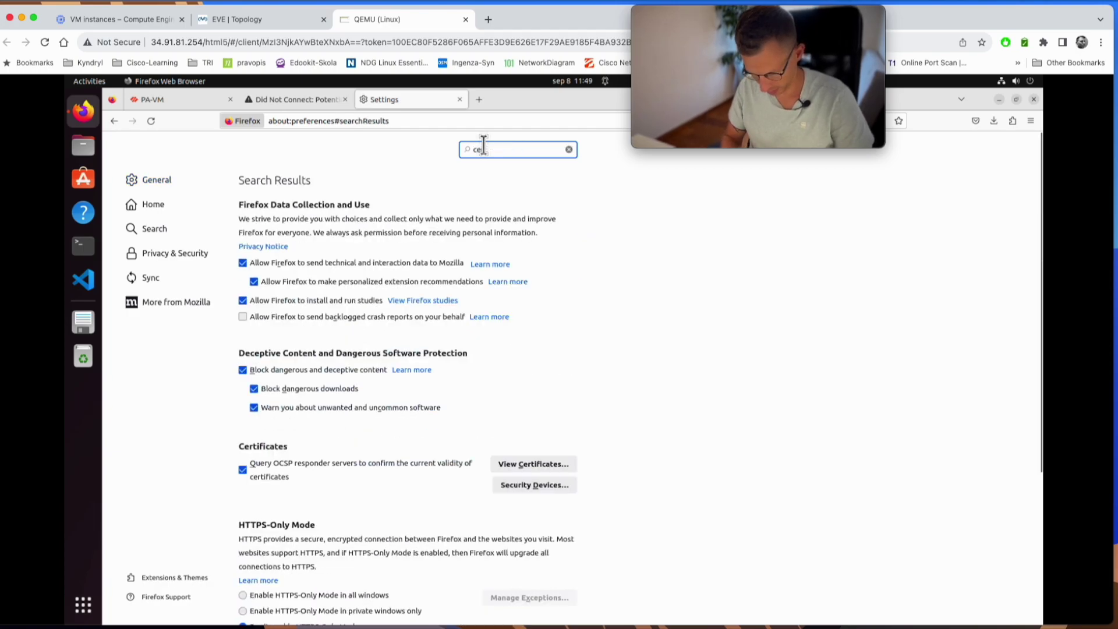
left_click(512, 226)
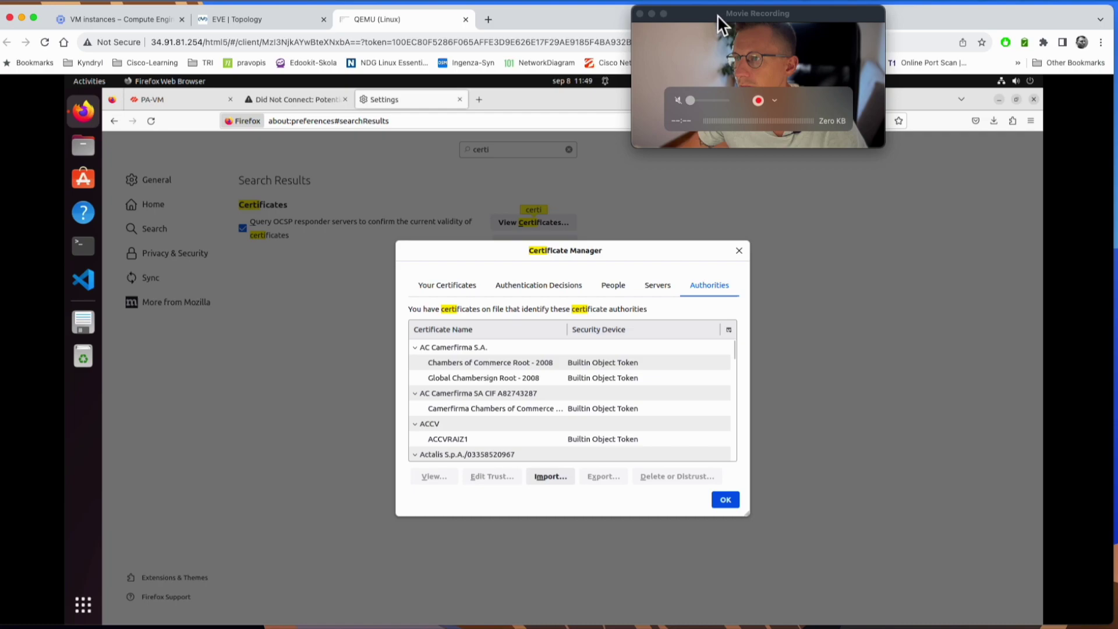
- Import cert_SSL_DECRYPT.pem as an Authority trusted to identify websites and check the 10.10.10.1 entry
left_click_drag(717, 16, 940, 13)
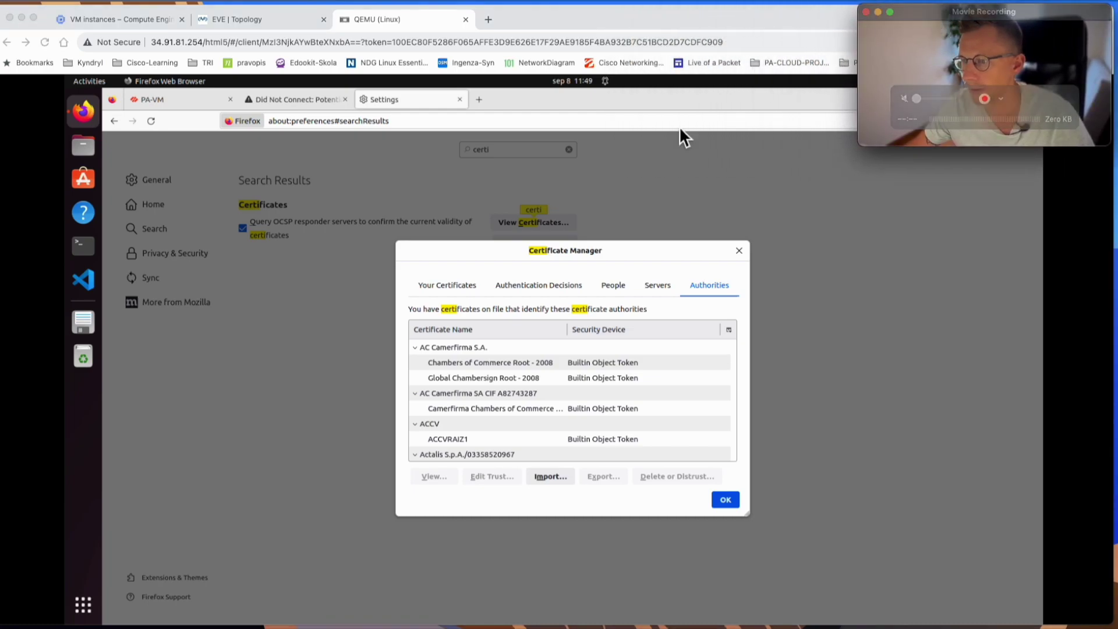
left_click(544, 474)
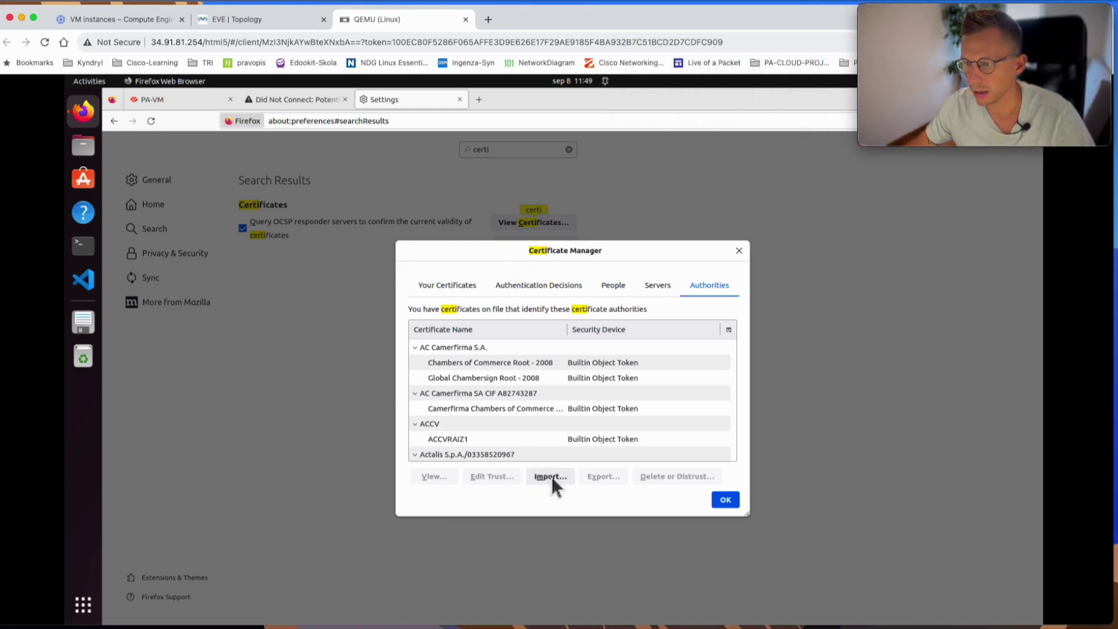
left_click(554, 475)
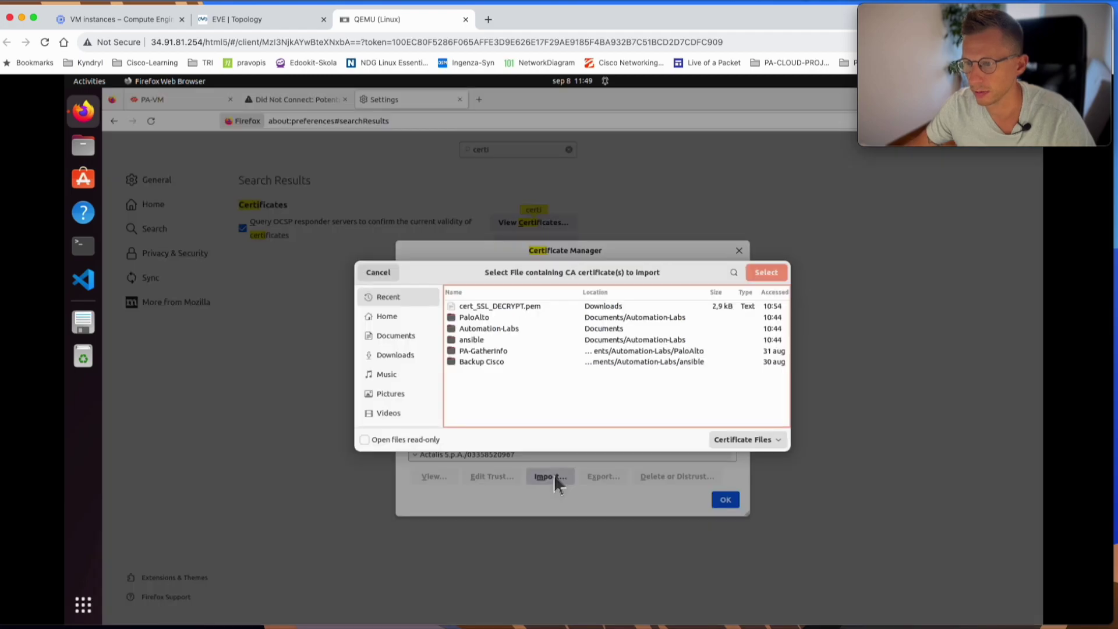
left_click(397, 354)
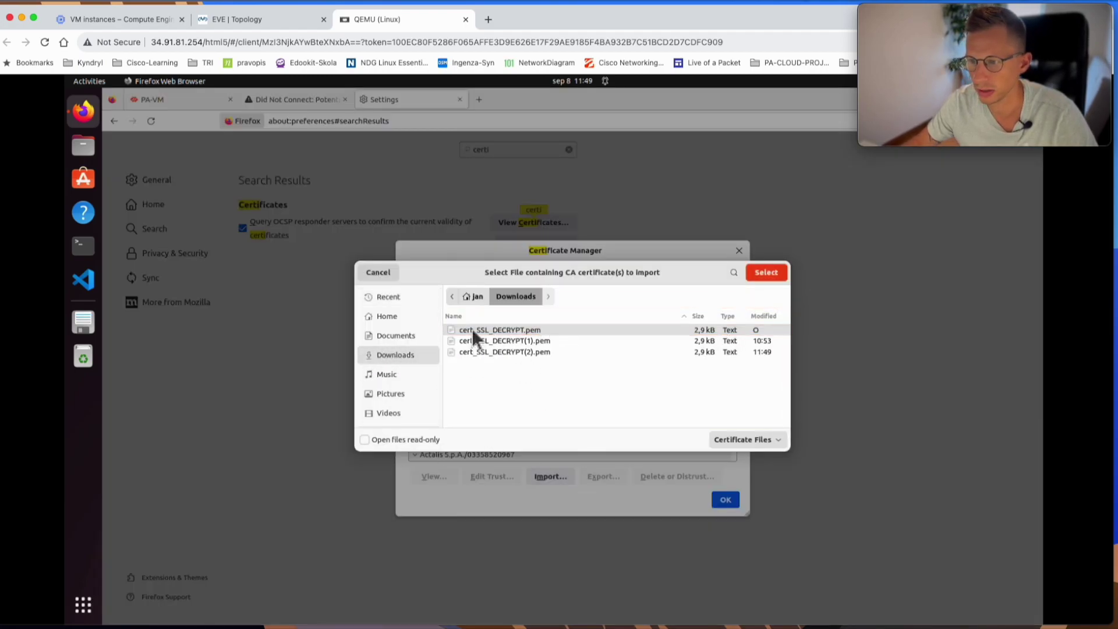
left_click(767, 273)
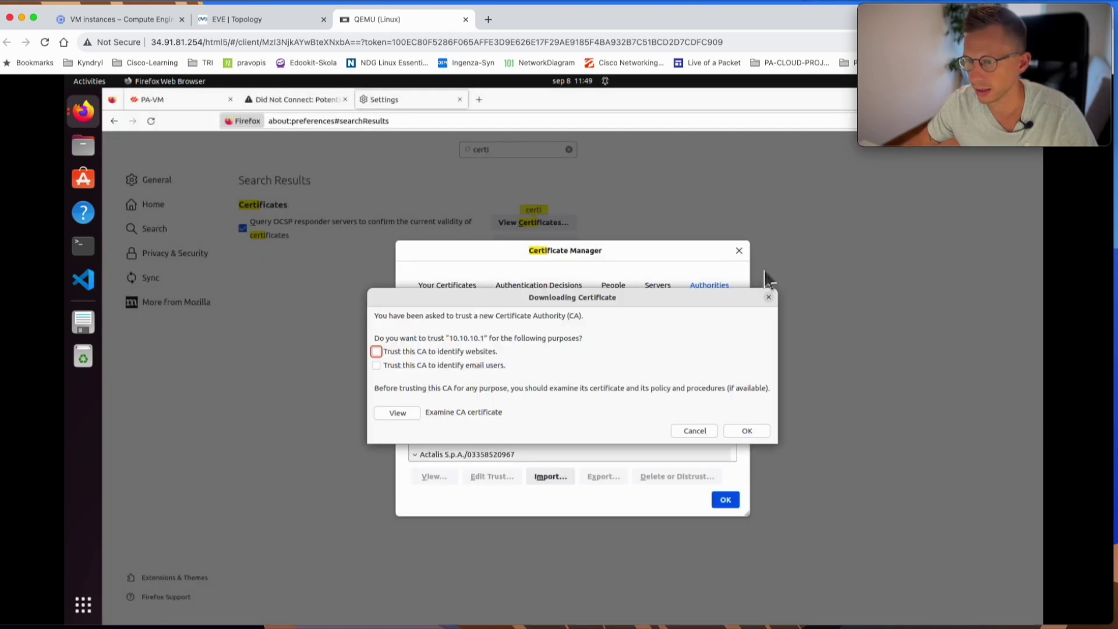
left_click(750, 430)
left_click(426, 346)
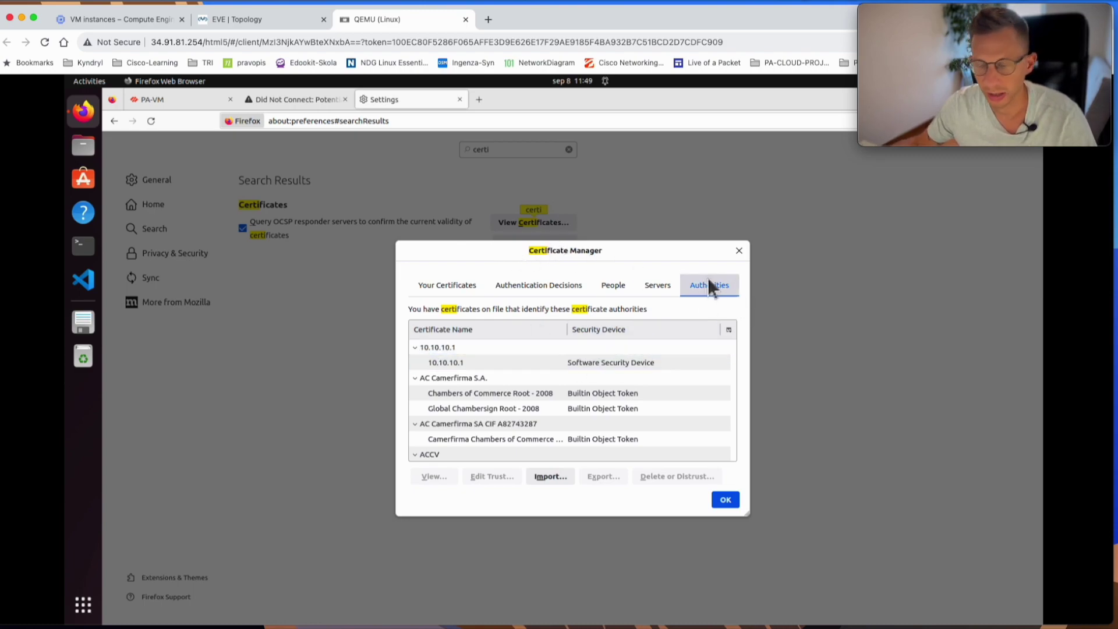
left_click(422, 356)
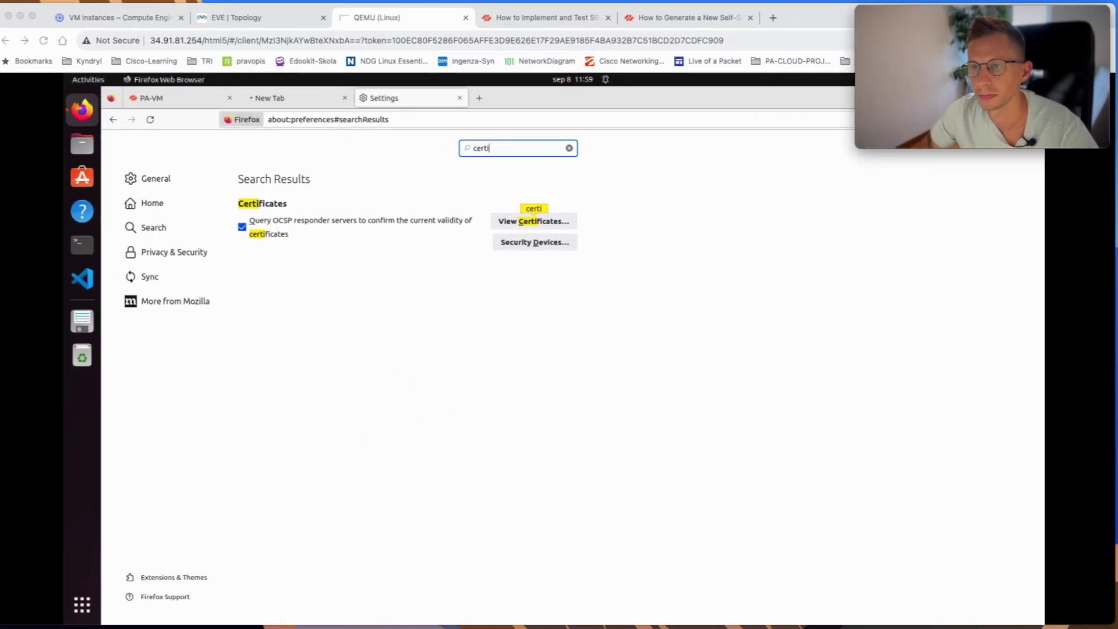
- Close the Firefox settings and empty tabs, leaving a fresh new tab open
left_click(460, 98)
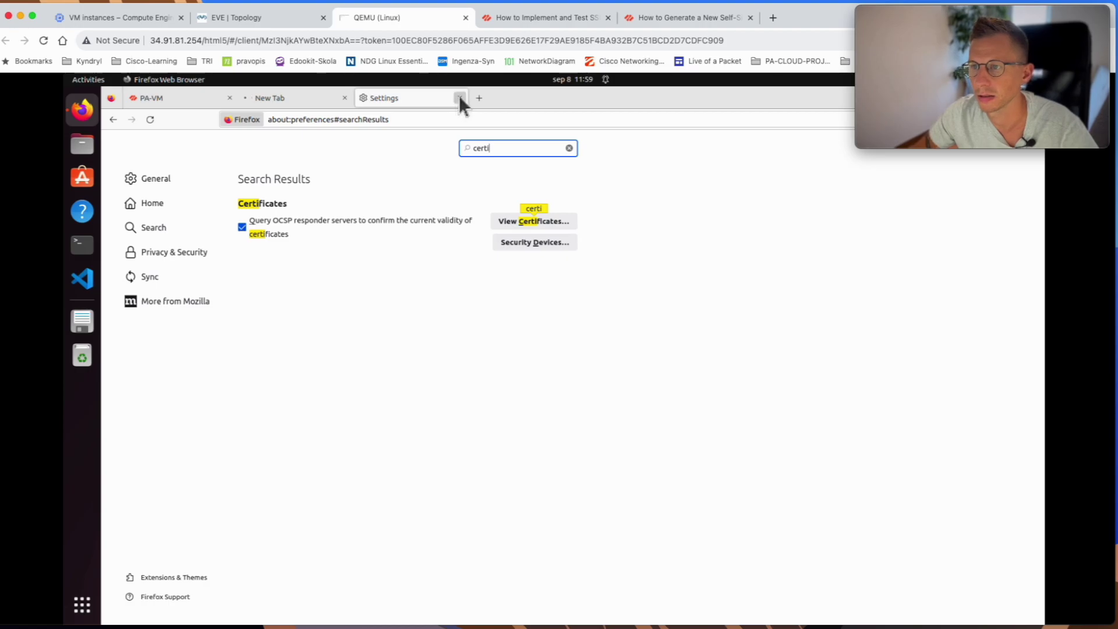
left_click(460, 98)
left_click(344, 98)
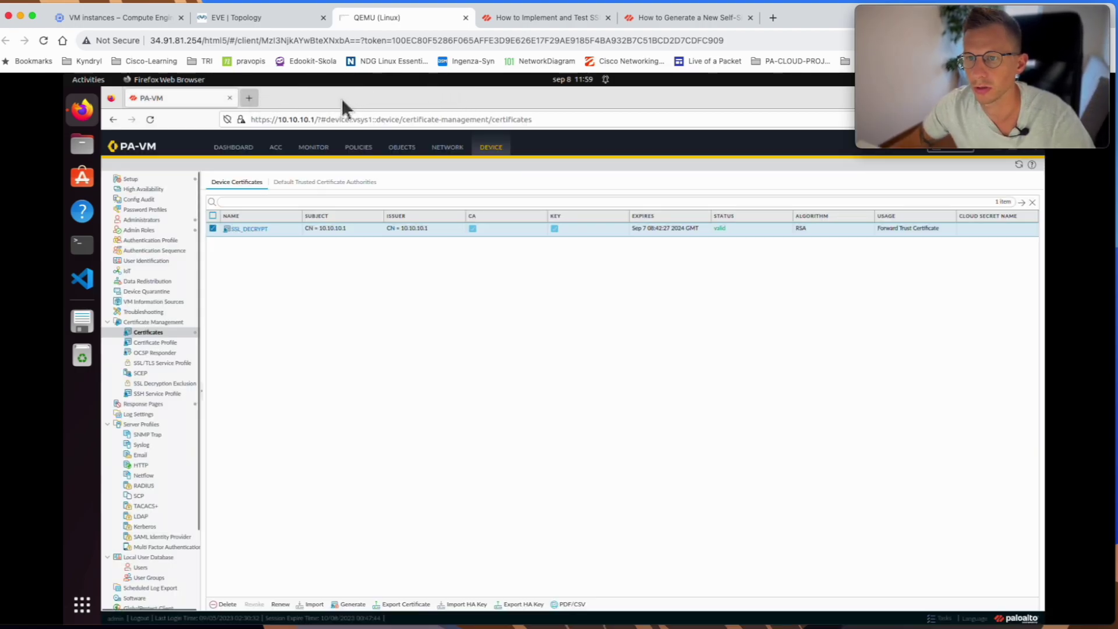
left_click(249, 97)
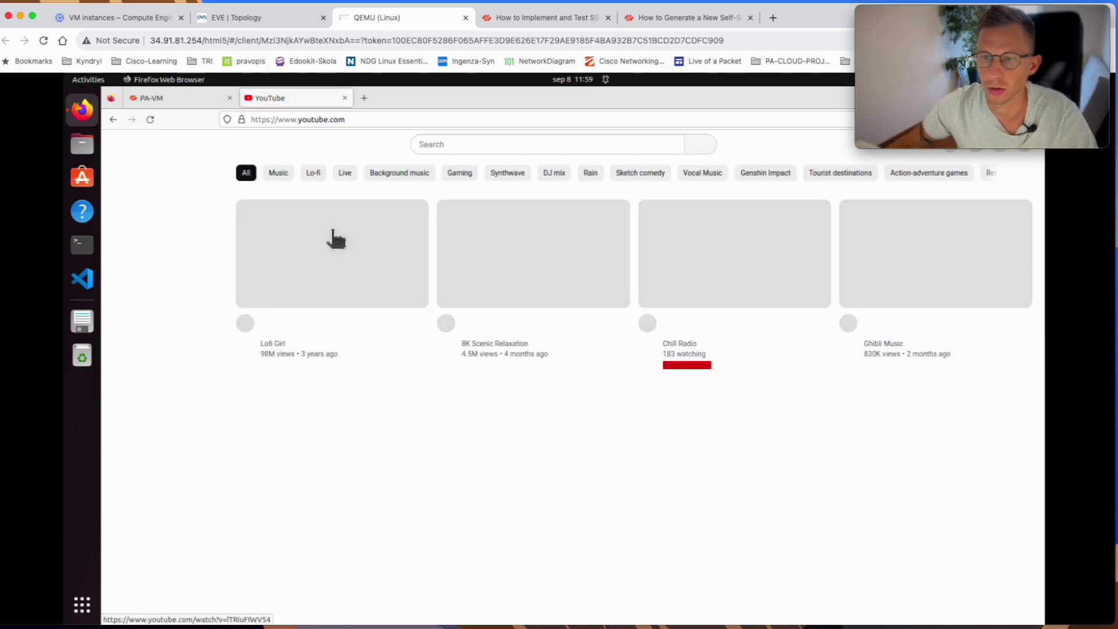
- Check YouTube's connection security details to confirm it is verified by 10.10.10.1
left_click(240, 119)
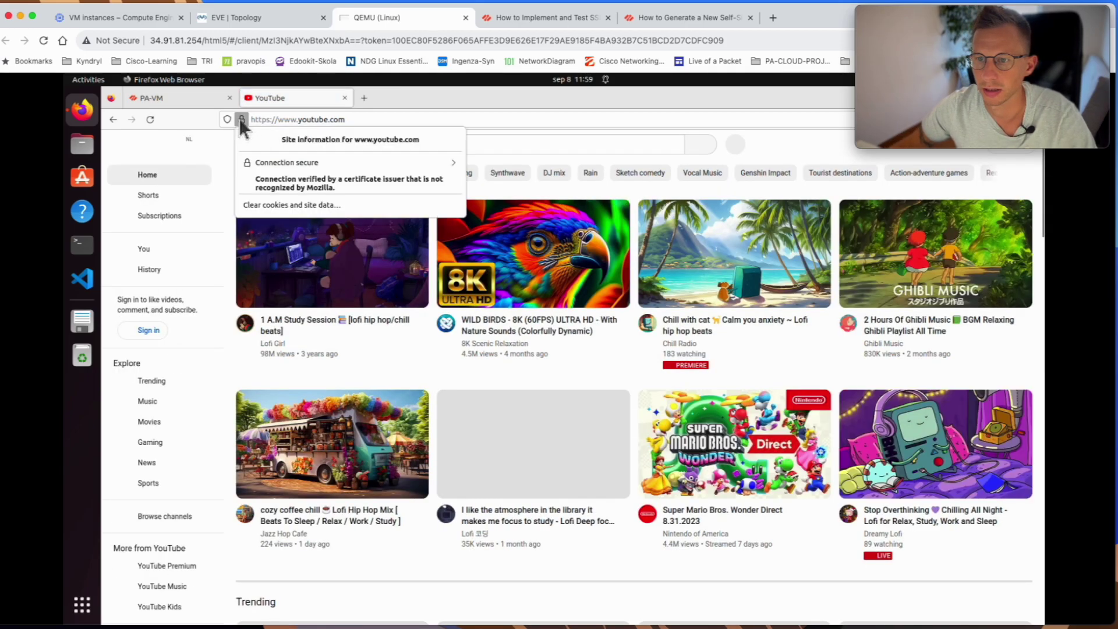
left_click(299, 162)
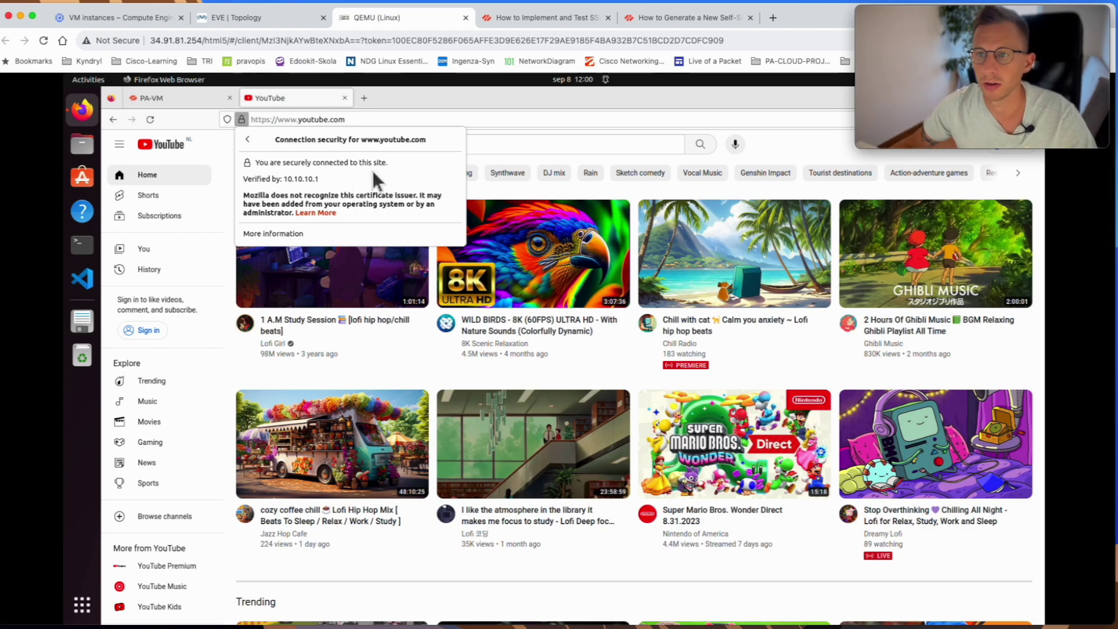
- Go to the firewall's Monitor logs, switch to the Decryption log, and refresh it
left_click(173, 96)
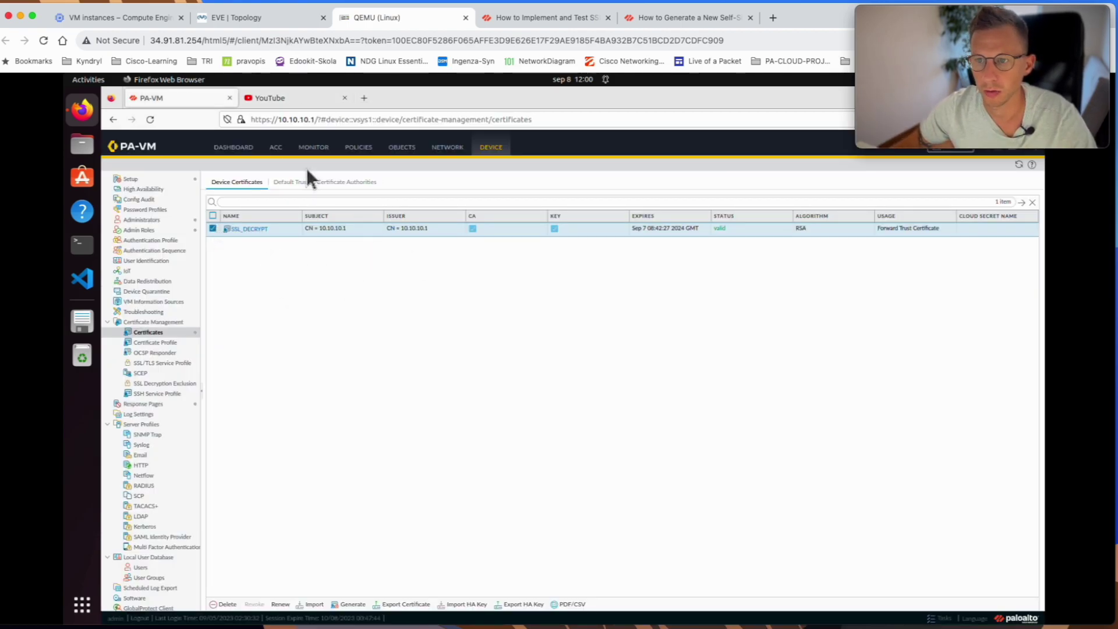
left_click(318, 153)
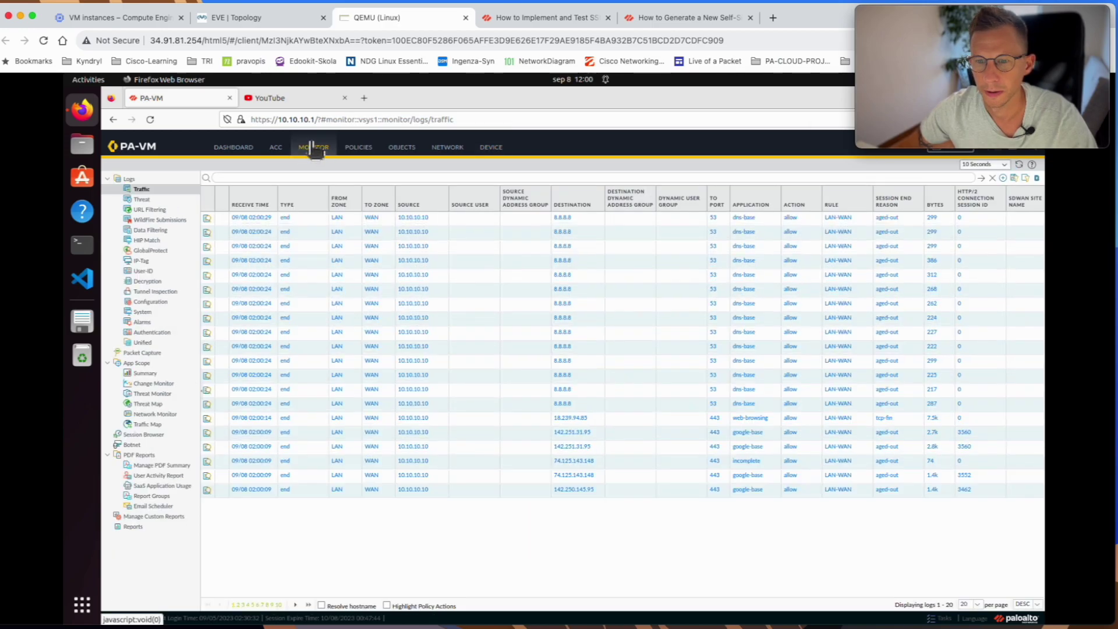
left_click(147, 283)
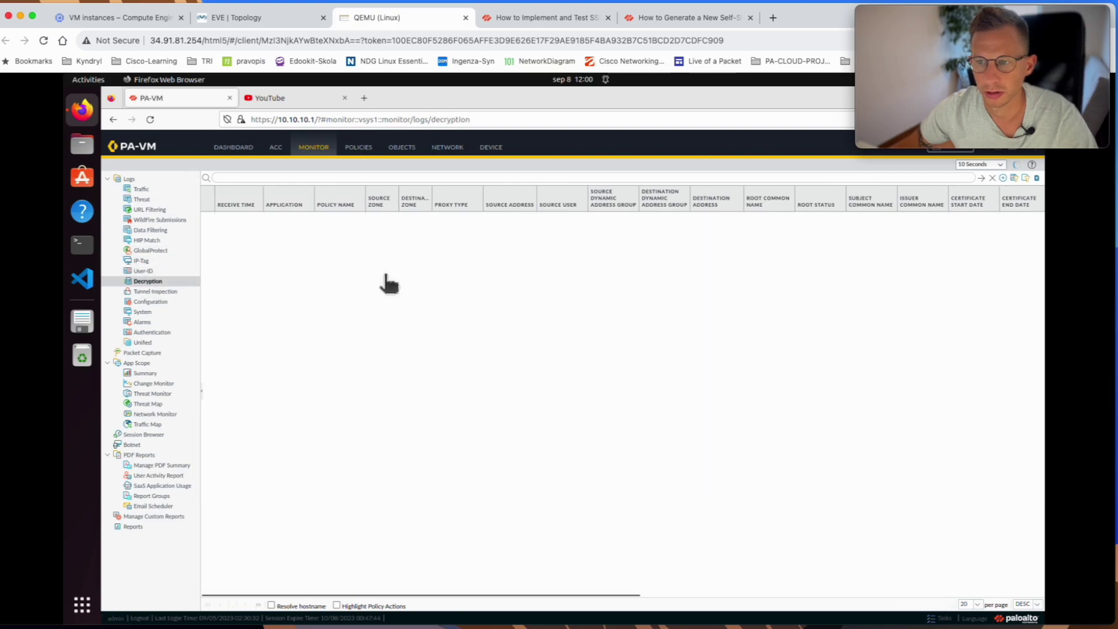
left_click(1016, 165)
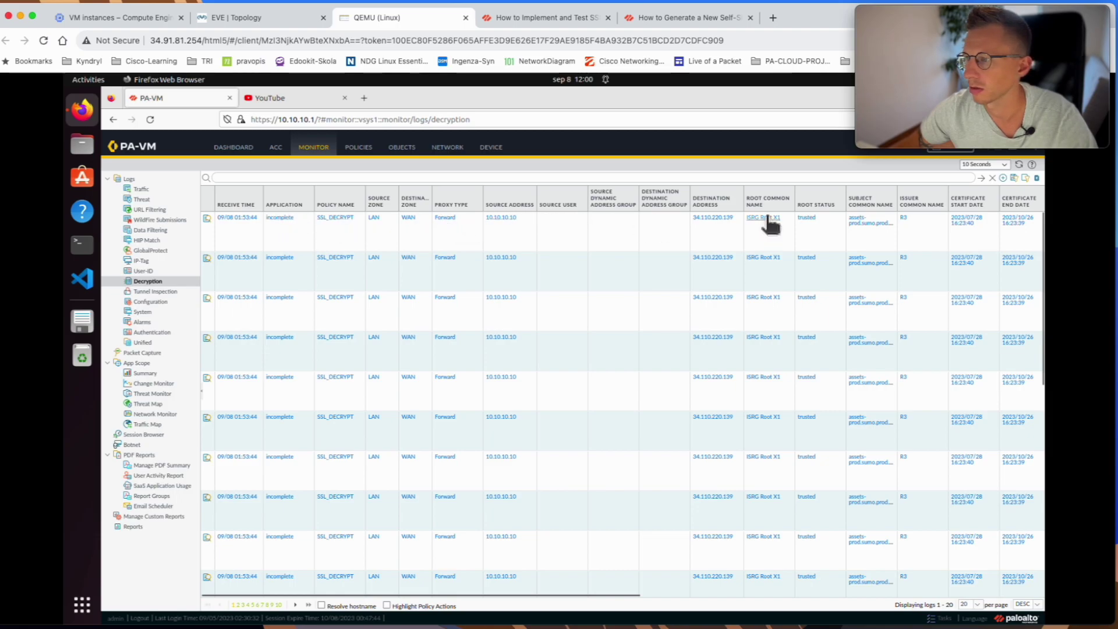
- Review the first SSL_DECRYPT entry's certificate details, then show the Traffic log
left_click(208, 221)
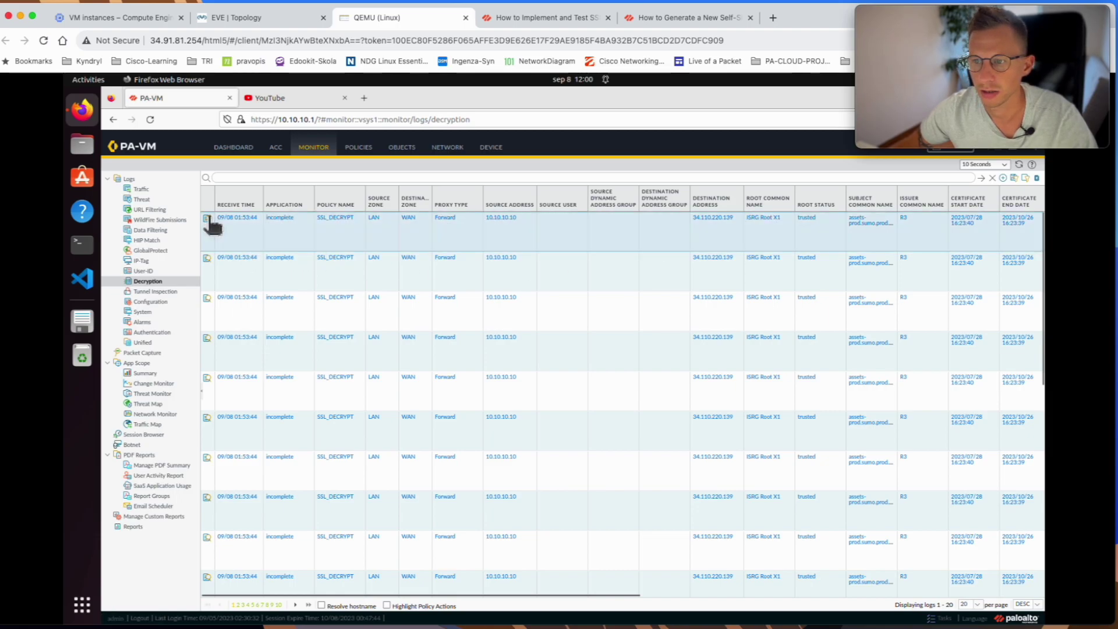
left_click(208, 220)
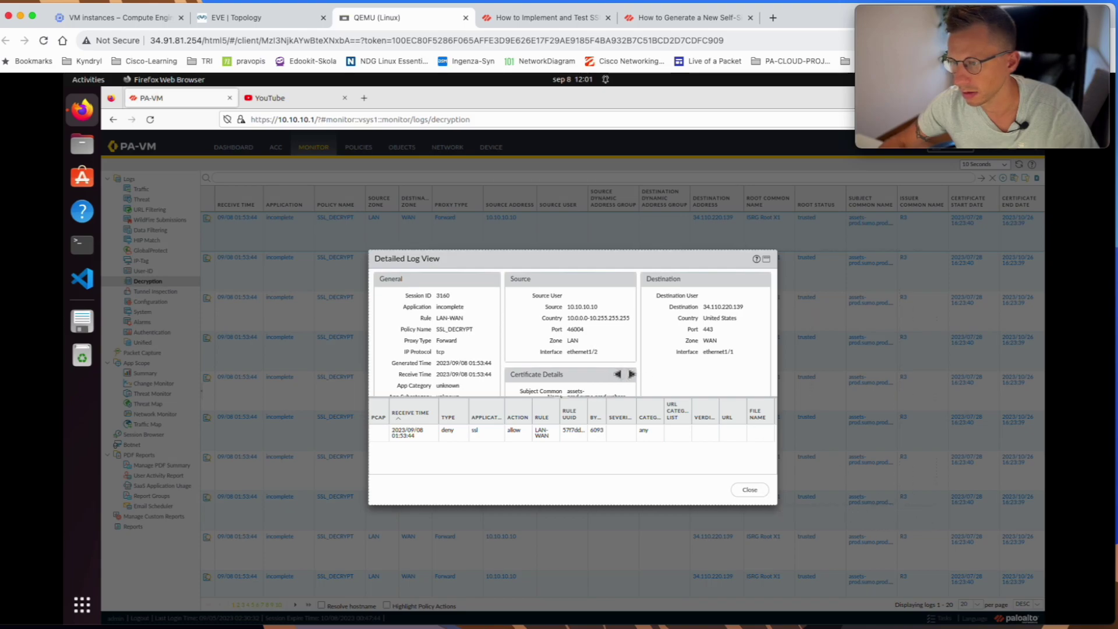
scroll(602, 338, "down", 2)
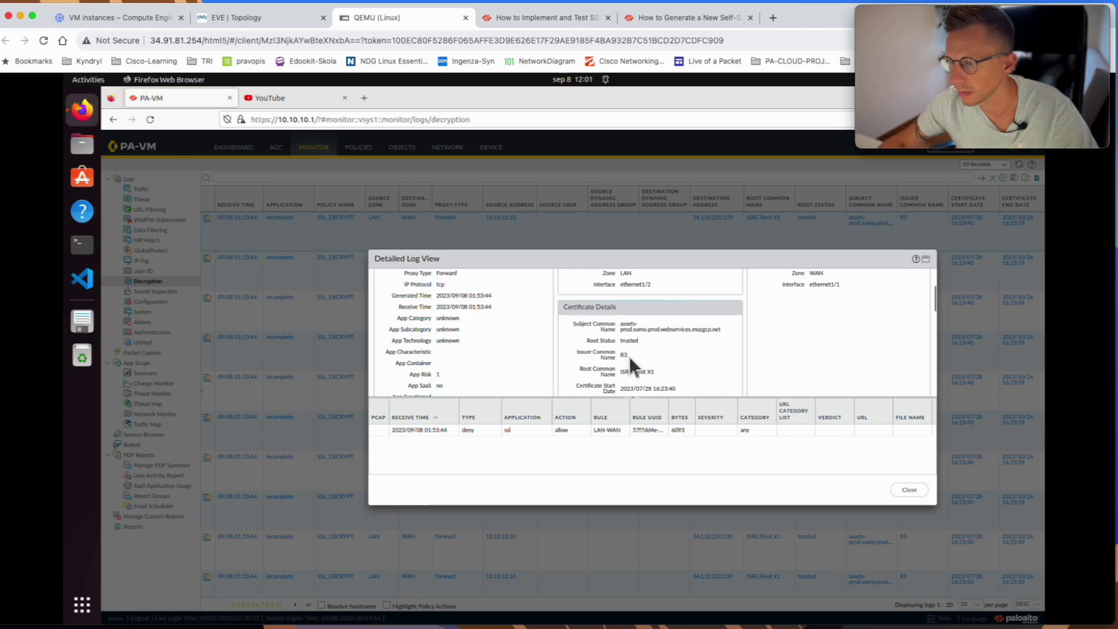
scroll(629, 355, "down", 4)
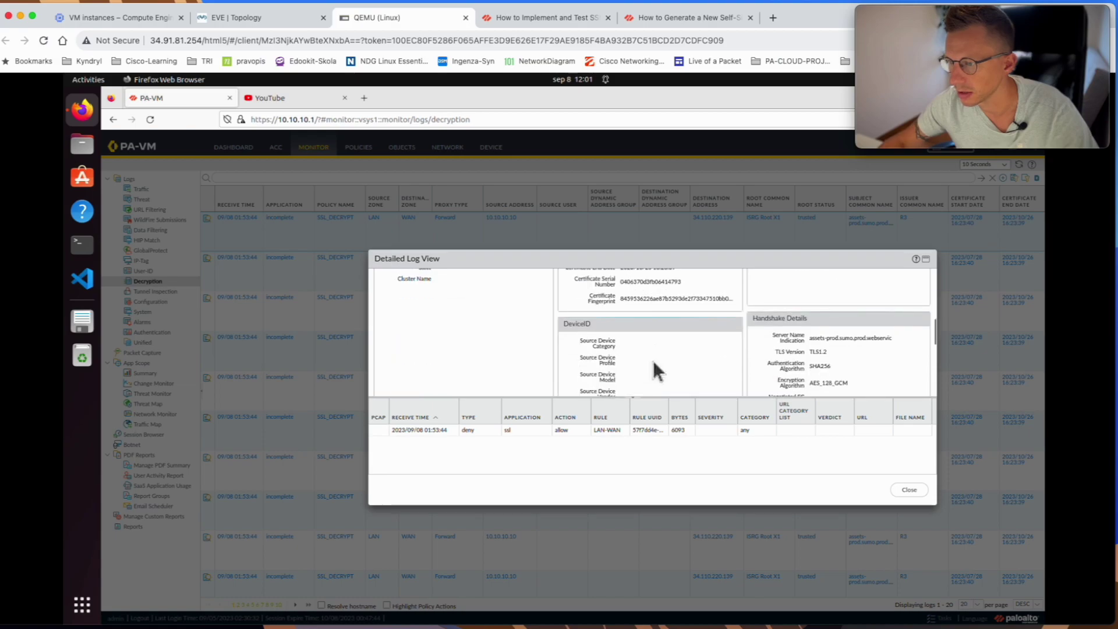
left_click(909, 489)
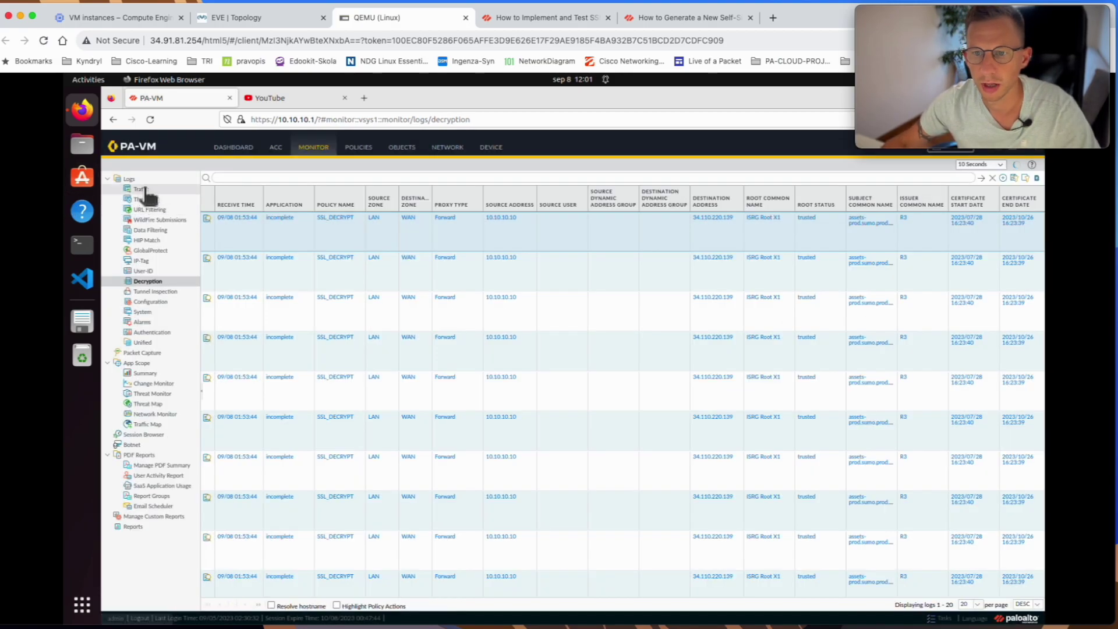
left_click(142, 189)
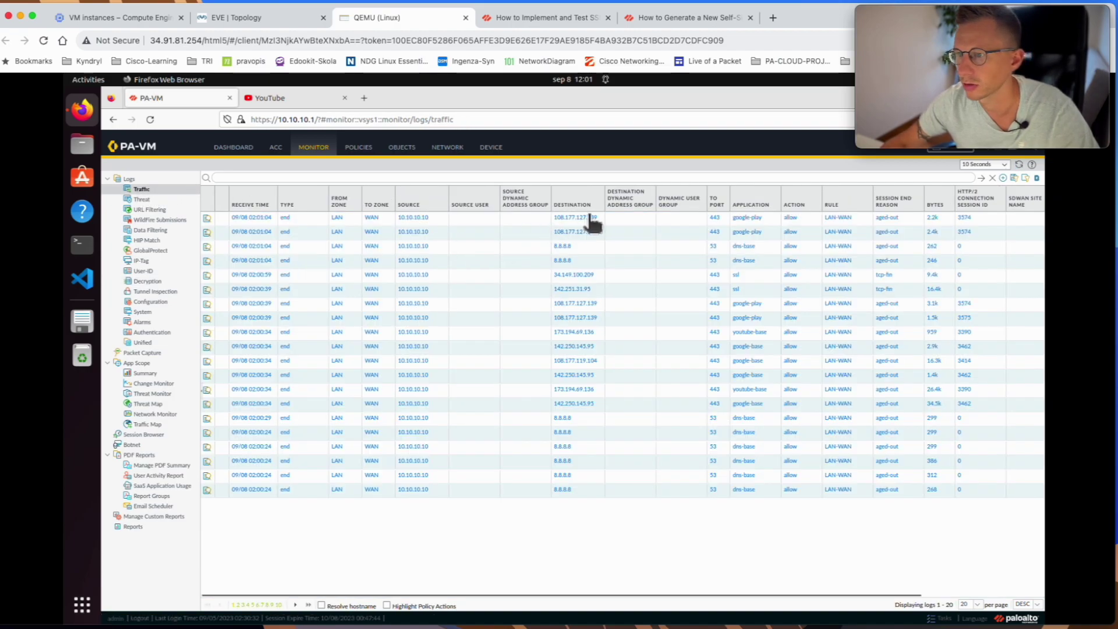
- Inspect the newest google-play session on rule LAN-WAN and confirm its Decrypted flag
left_click(207, 219)
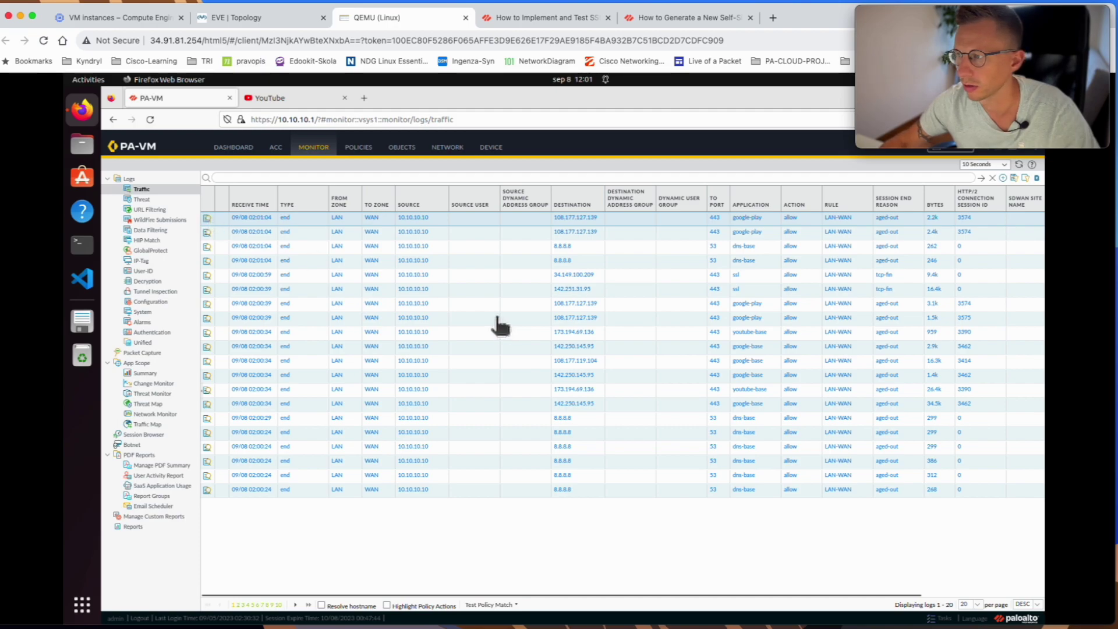
left_click(205, 219)
left_click_drag(768, 233, 769, 261)
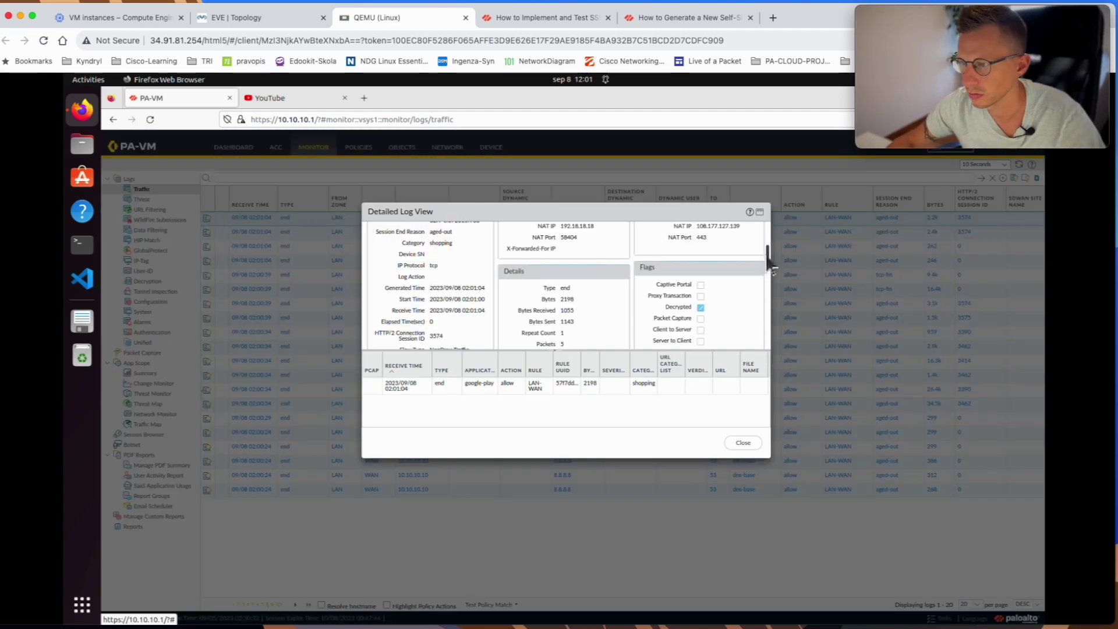
scroll(651, 313, "up", 5)
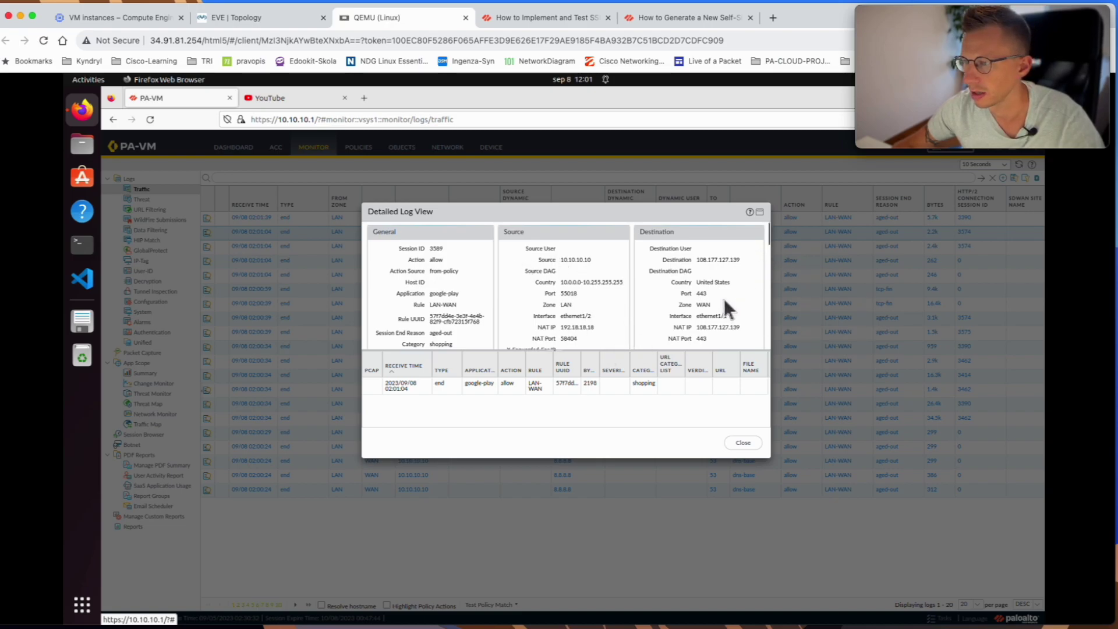
scroll(723, 297, "down", 6)
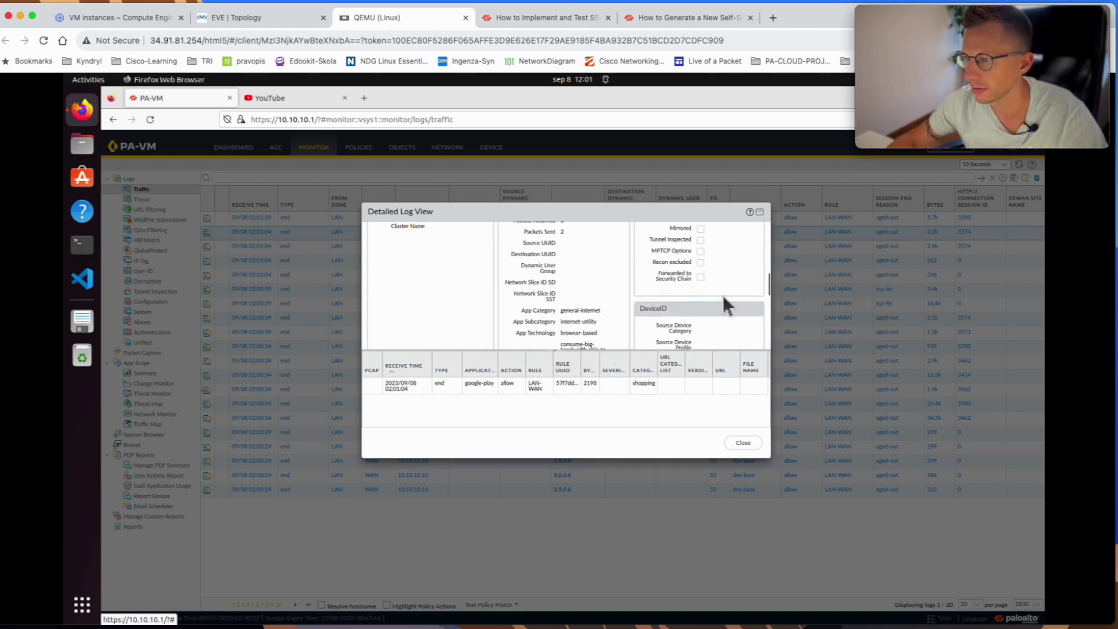
scroll(728, 305, "up", 1)
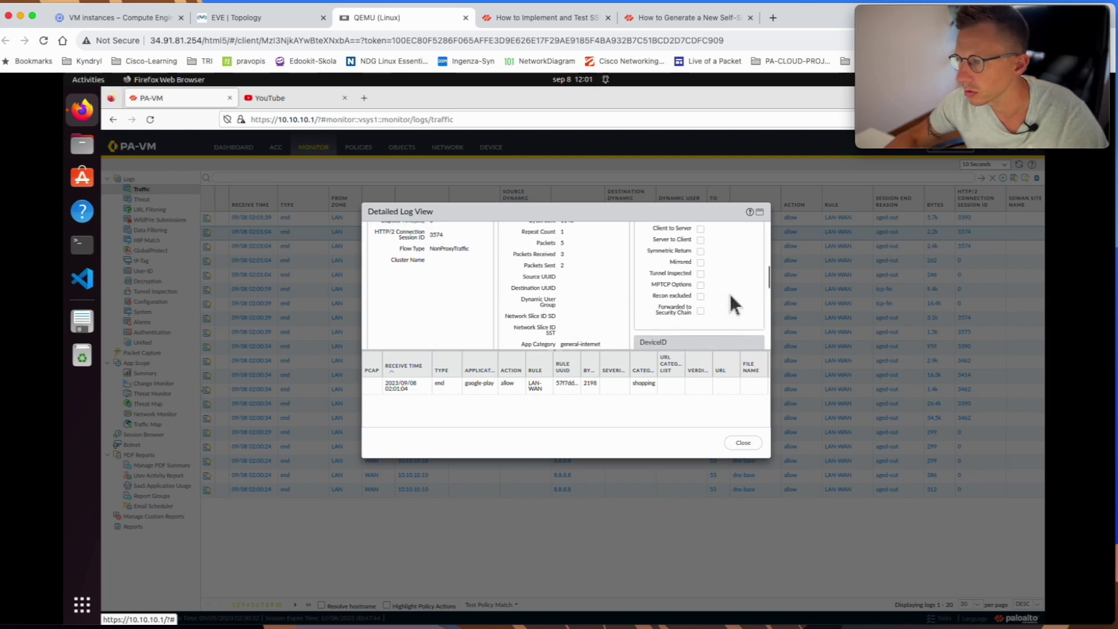
scroll(731, 295, "up", 5)
scroll(730, 299, "down", 1)
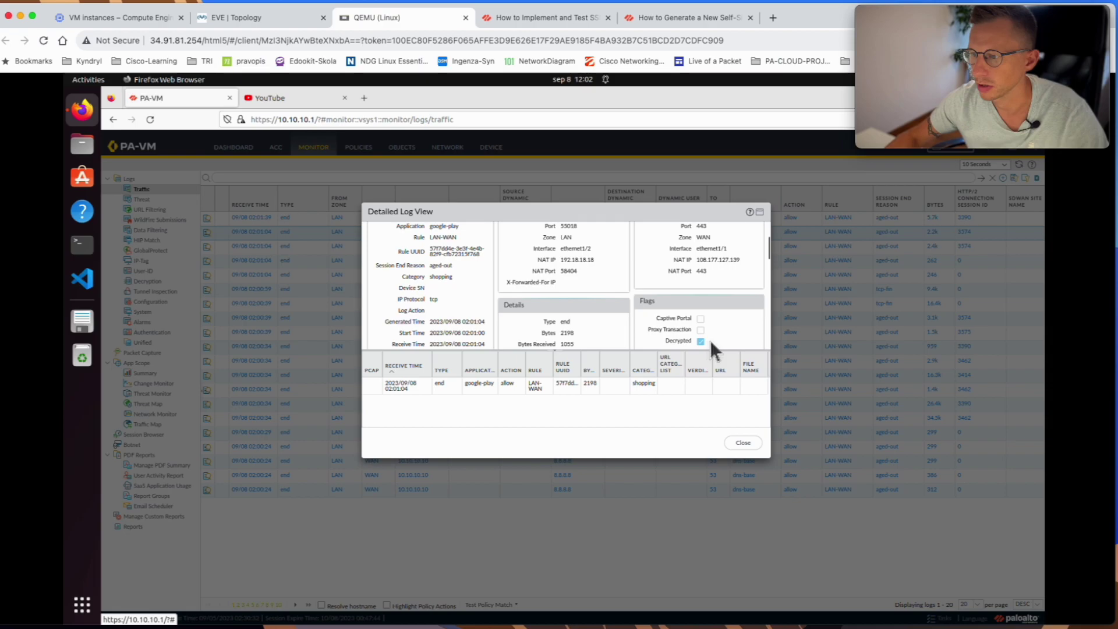
left_click(746, 444)
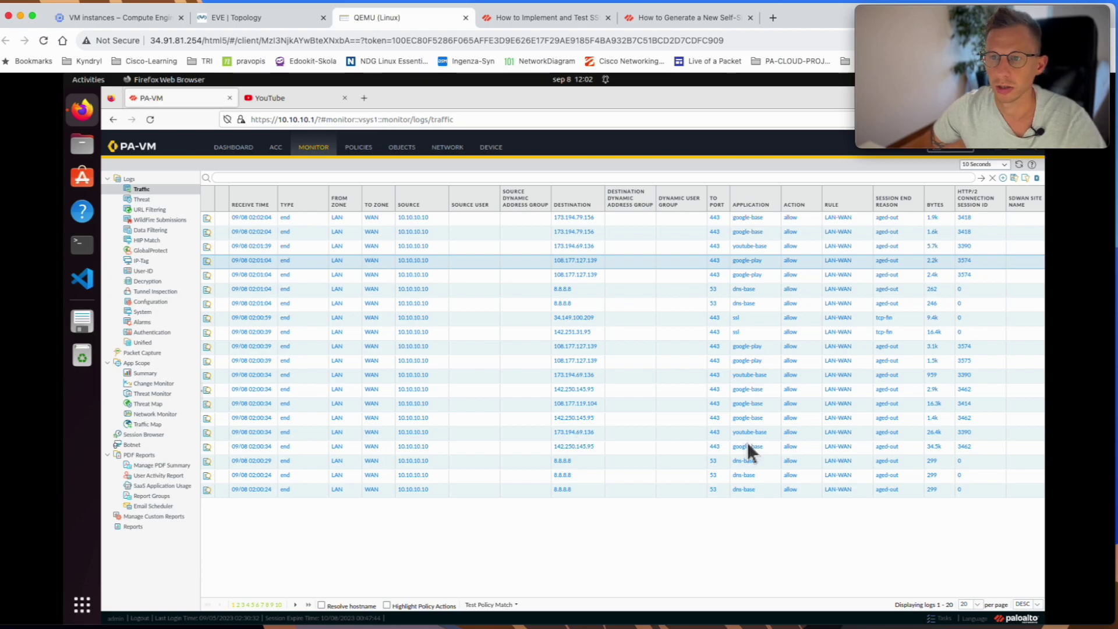
- Close the YouTube tab and go to Device > Response Pages
left_click(270, 97)
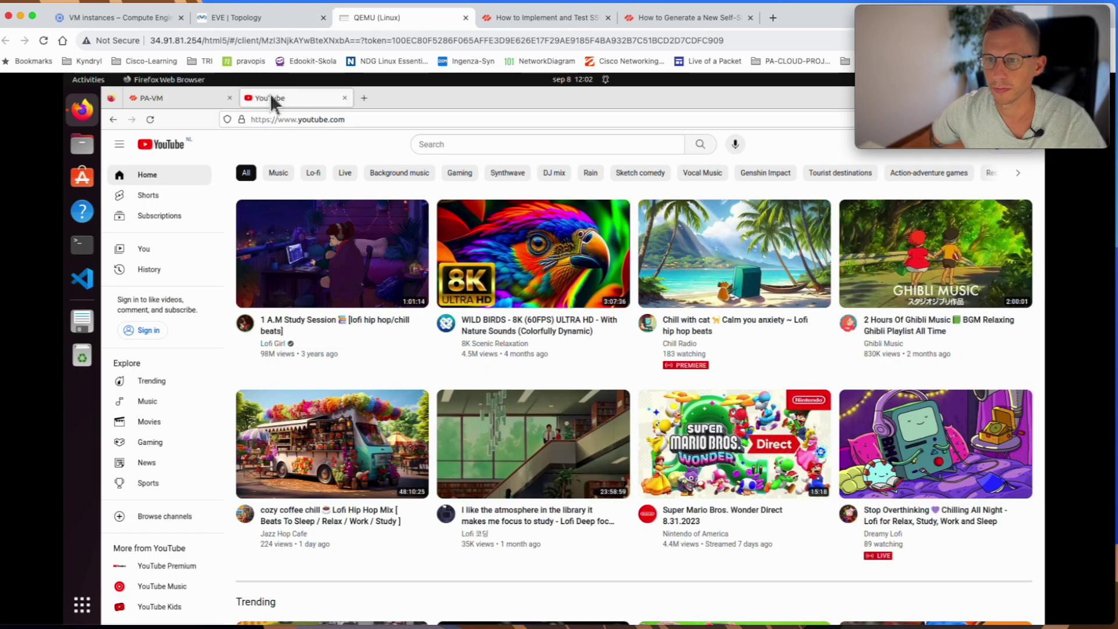
left_click(345, 98)
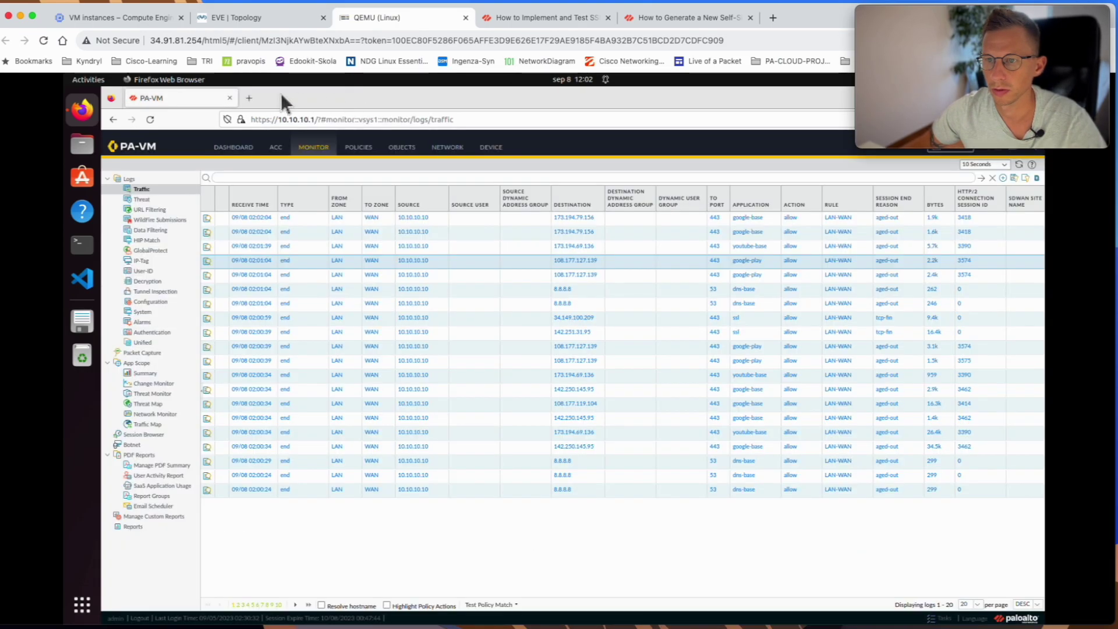
left_click(491, 149)
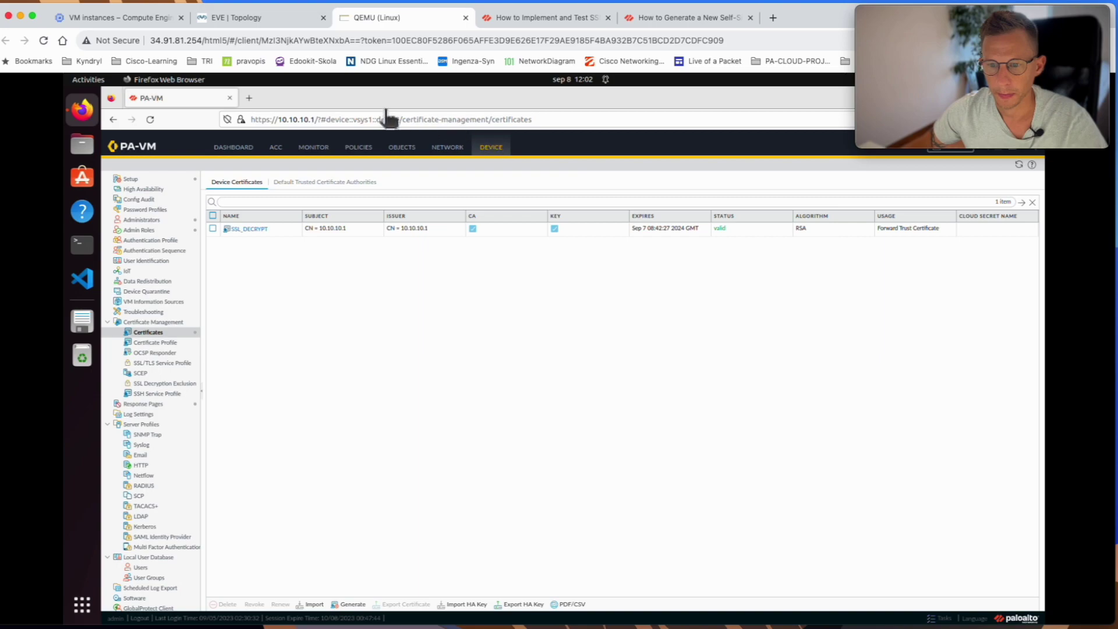
left_click(147, 404)
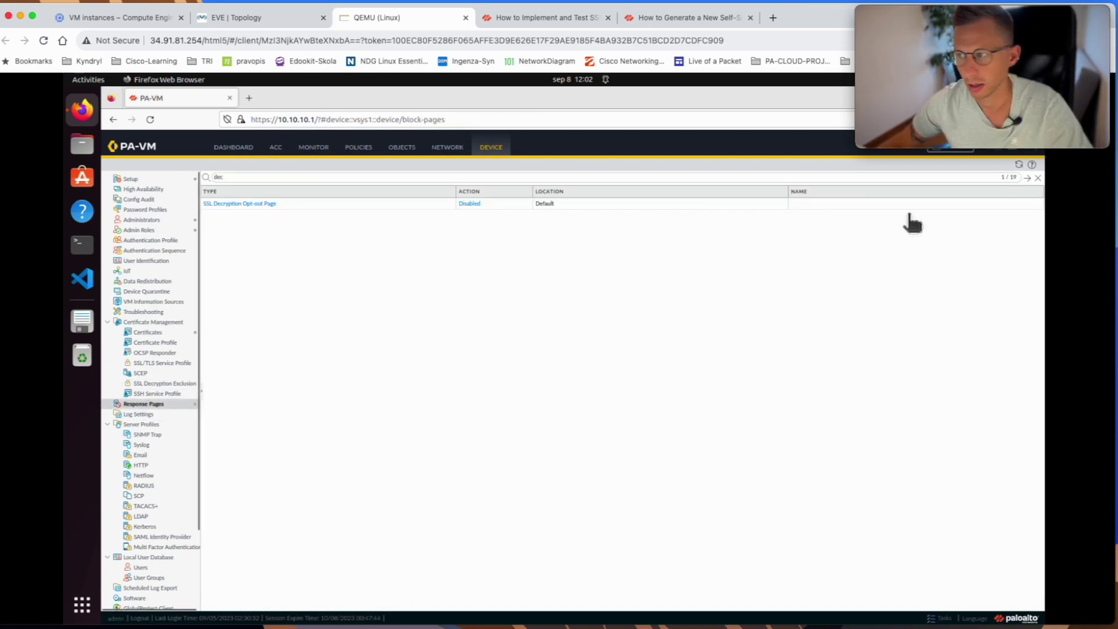
- Filter the response pages with 'dec' and select the Disabled SSL Decryption Opt-out Page
left_click(1038, 178)
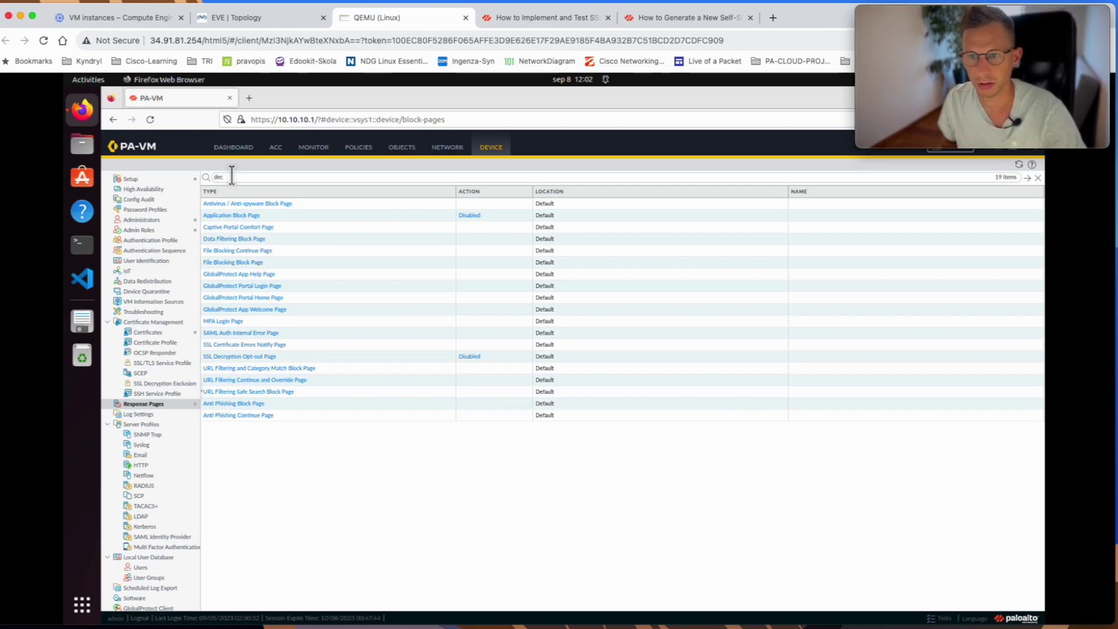
key("Return")
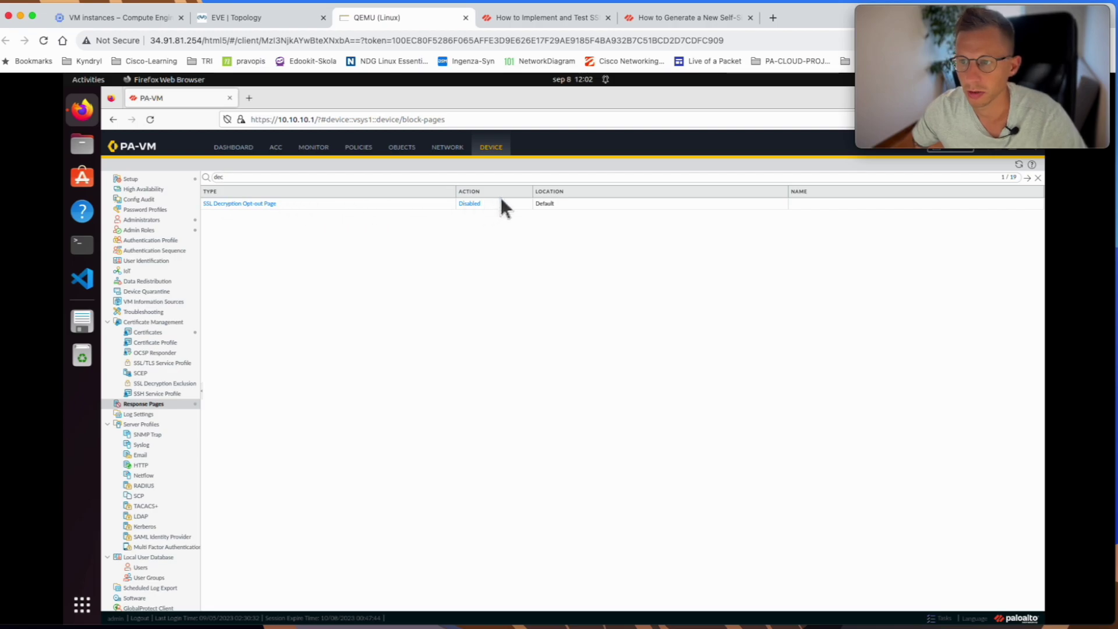
left_click(467, 205)
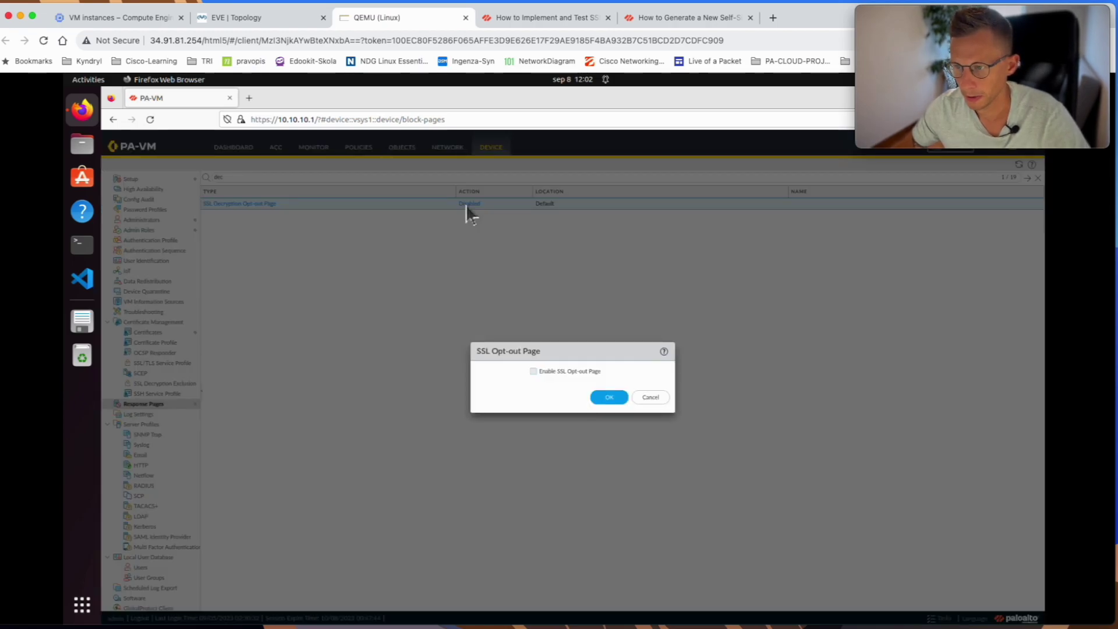
- Enable the SSL Decryption Opt-out Page and commit all changes to the firewall
left_click(533, 372)
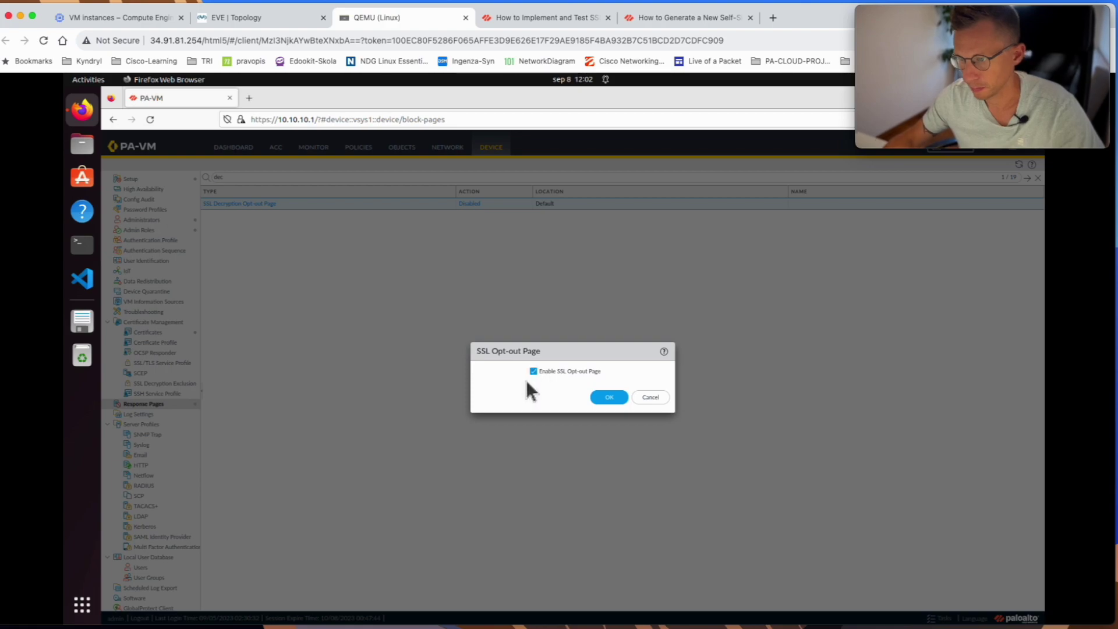
left_click(607, 397)
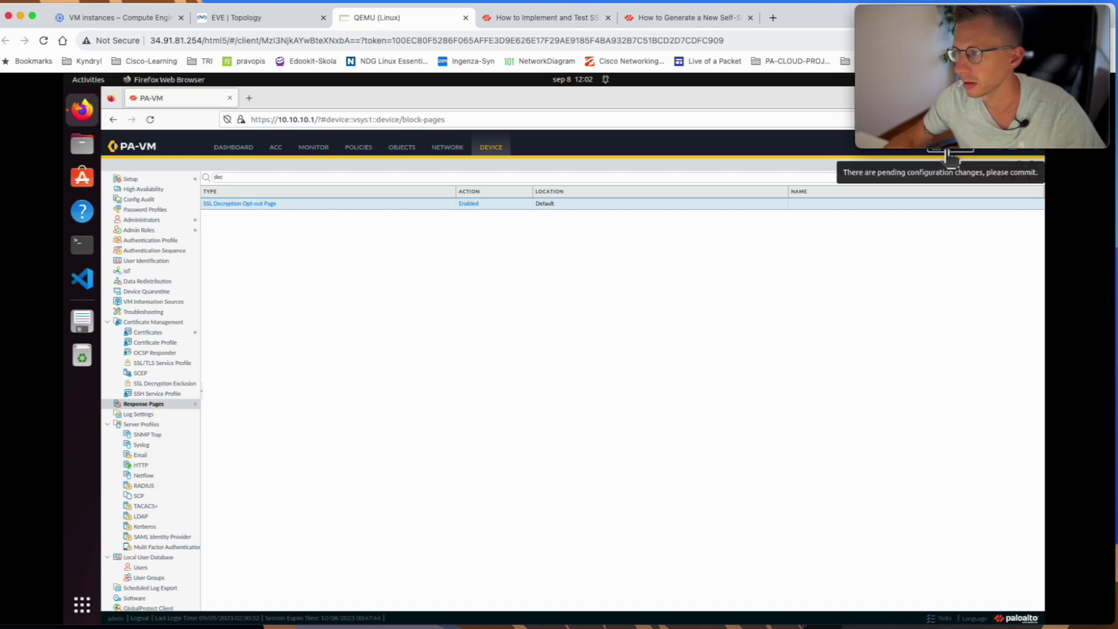
left_click(950, 159)
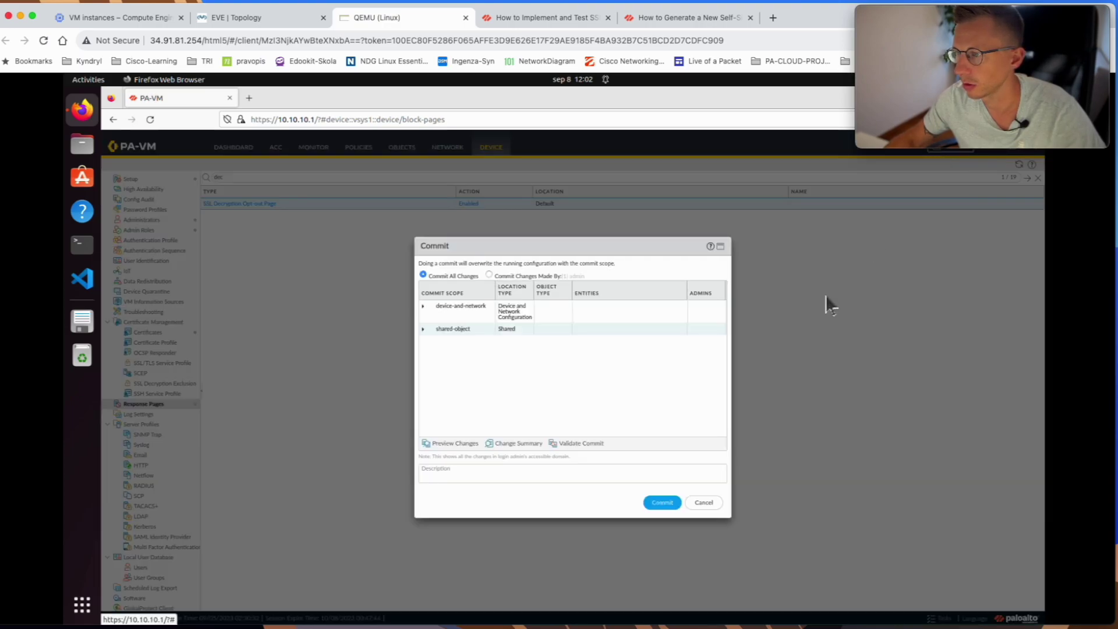
left_click(667, 505)
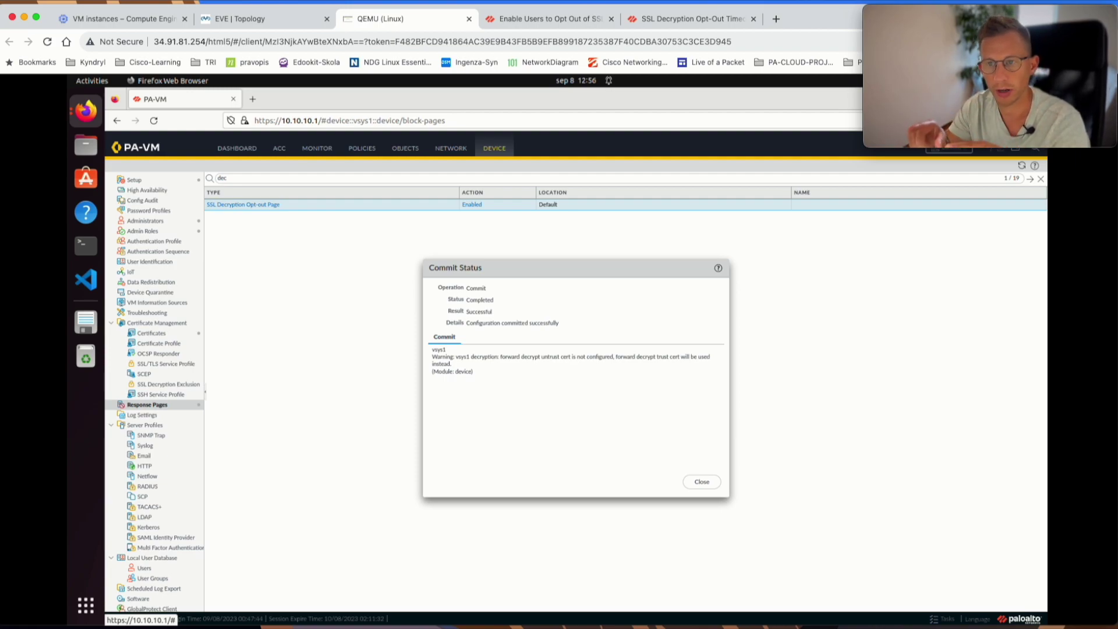
- Load YouTube in a new tab, dismiss the PA-VM commit status, then view the opt-out guide
left_click(252, 98)
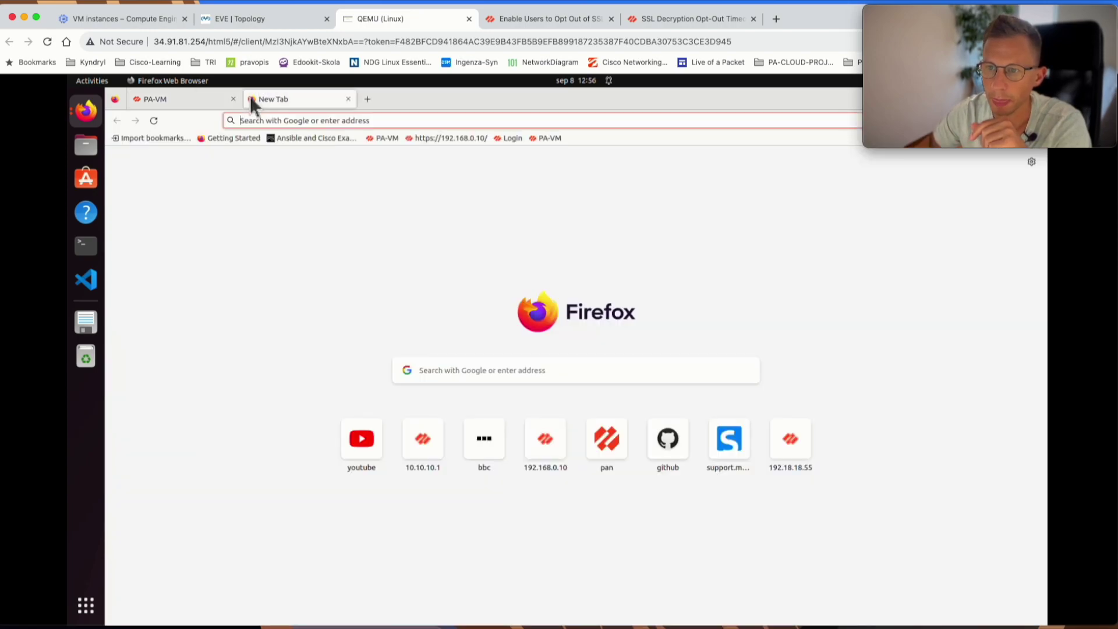
left_click(350, 448)
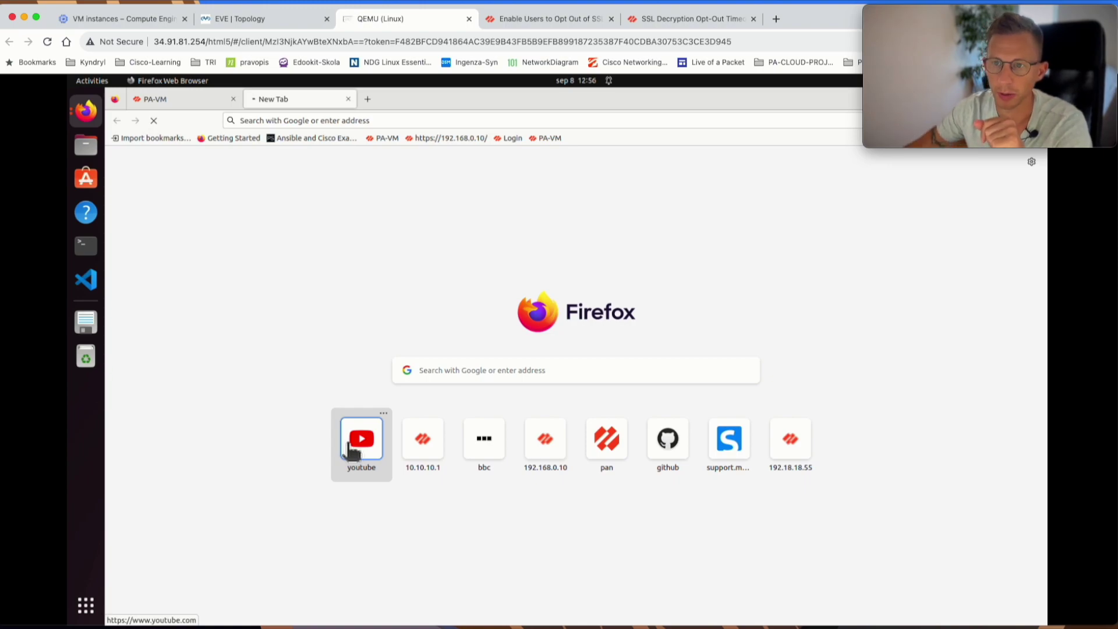
left_click(178, 100)
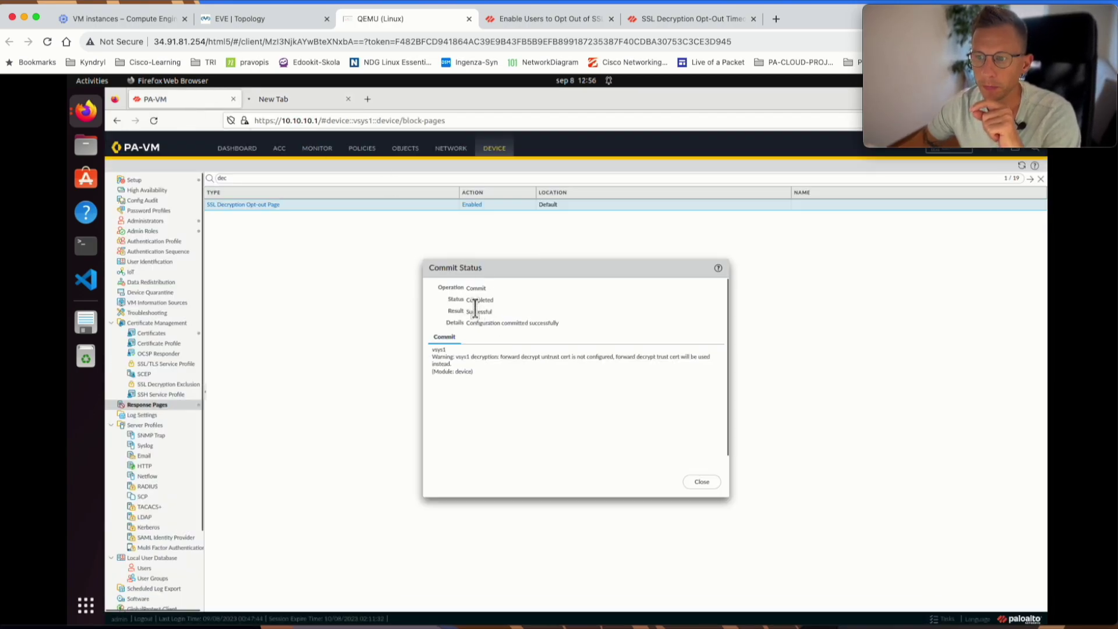
left_click(703, 483)
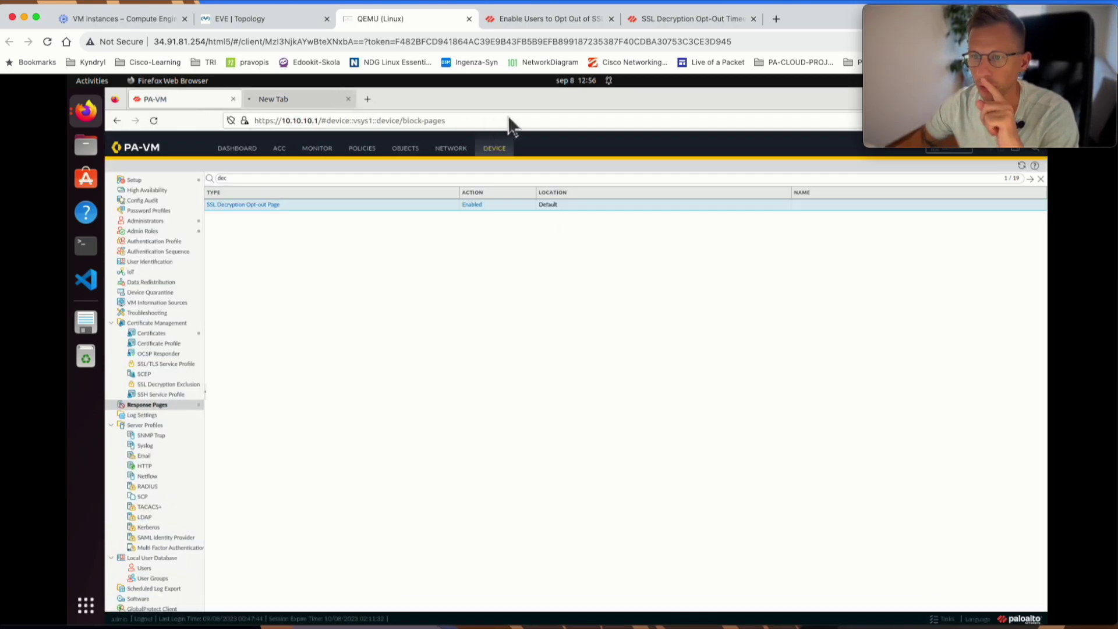
left_click(702, 19)
left_click(577, 19)
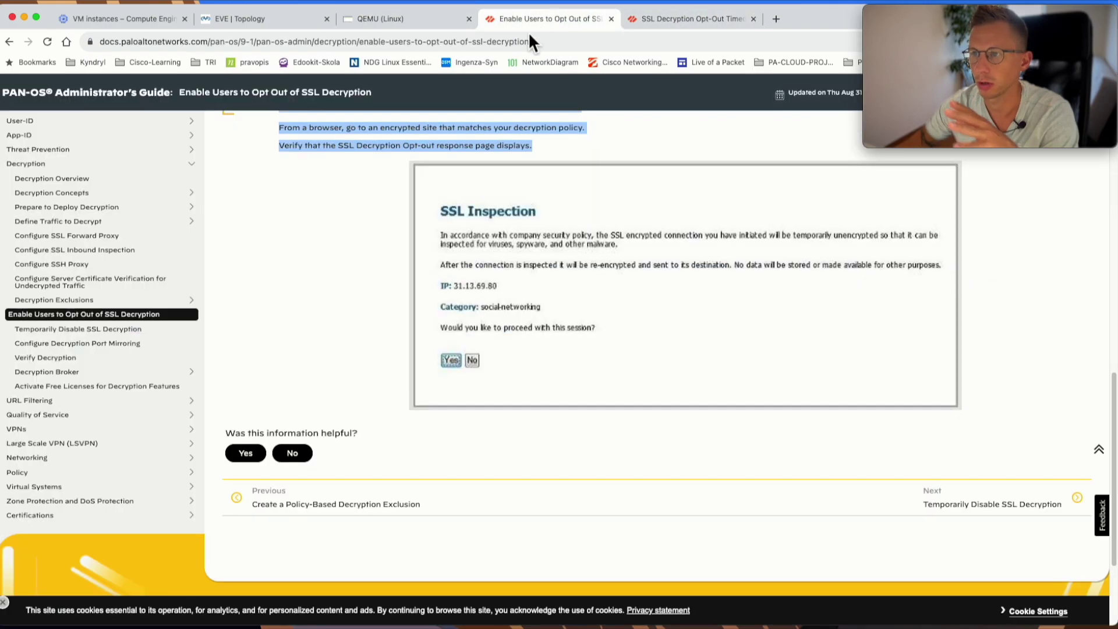